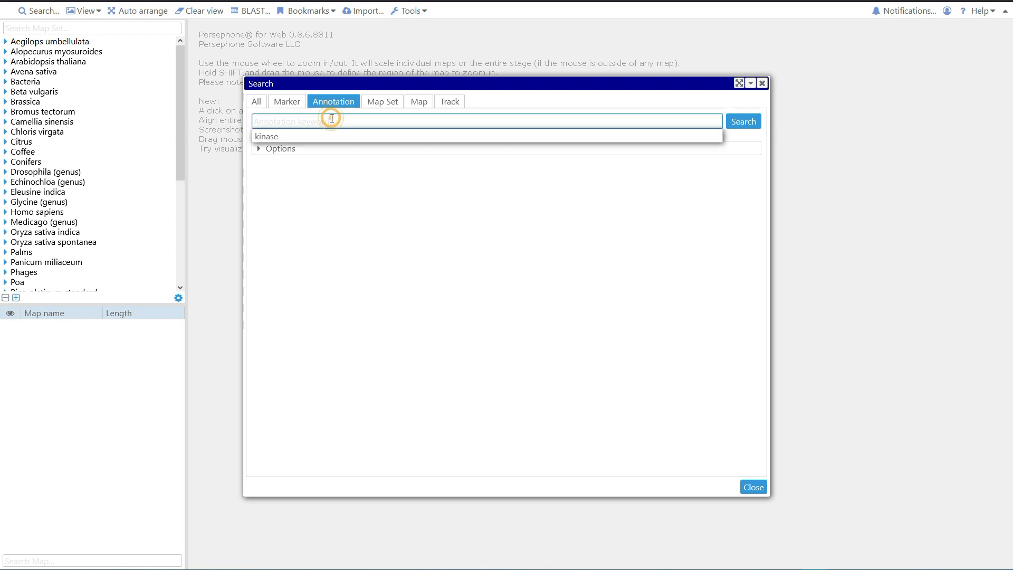
# - Search annotations for XM_010680870.3 and display the matching gene model's protein sequence
pyautogui.click(750, 123)
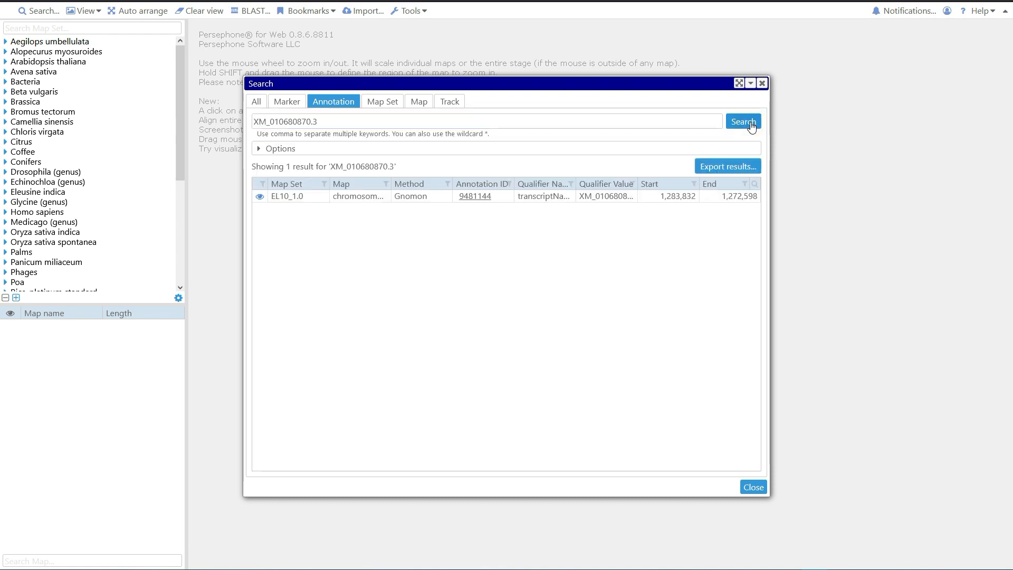
pyautogui.click(477, 197)
pyautogui.click(161, 74)
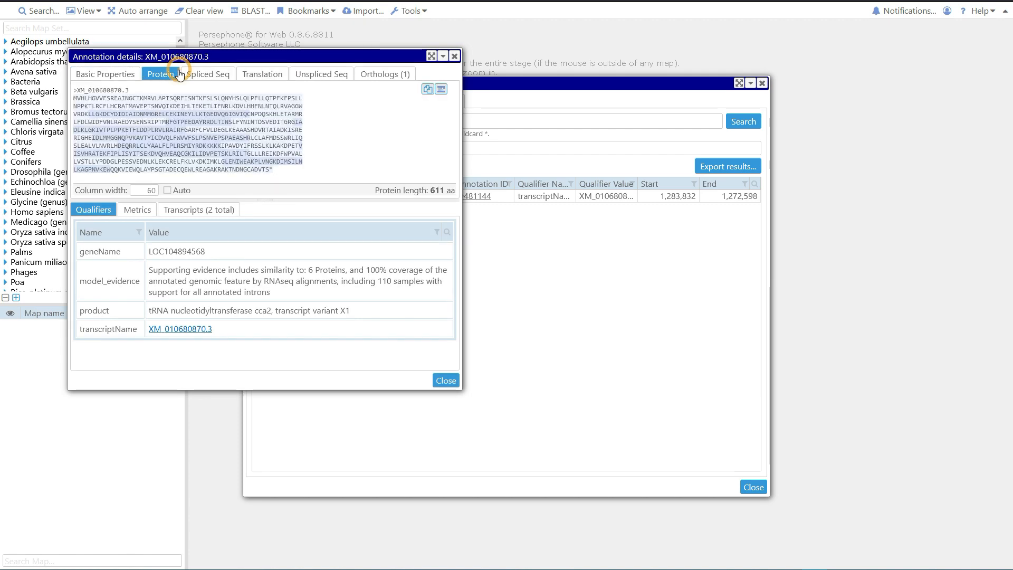
# - Send the XM_010680870.3 protein sequence to a BLAST form and select the entire query text including its header
pyautogui.click(441, 89)
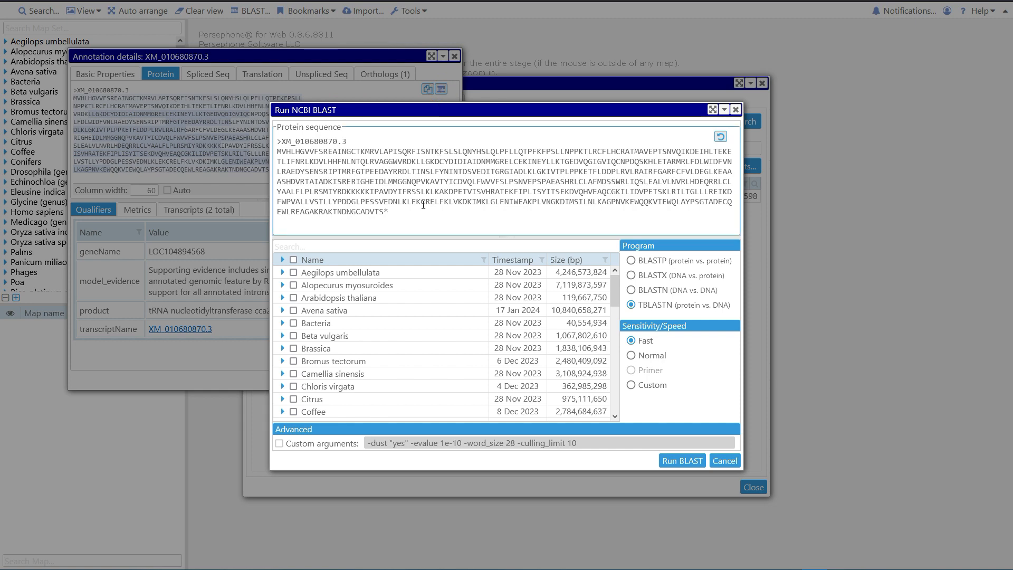
pyautogui.moveTo(428, 227); pyautogui.dragTo(272, 139)
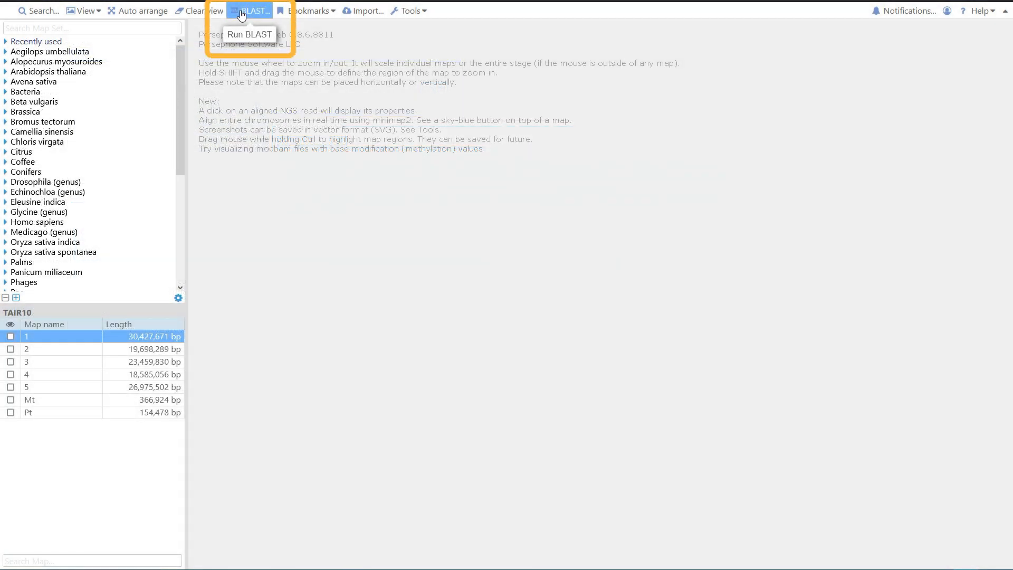
# - Start a blank BLAST search, enter the XM_010680870.3 protein sequence as the query and set the program to TBLASTN
pyautogui.click(241, 13)
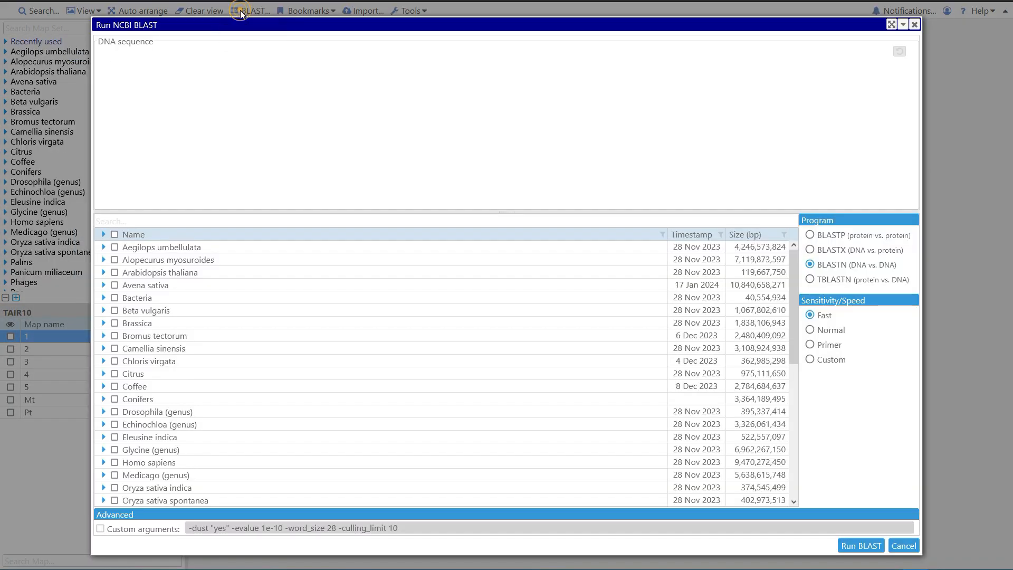
pyautogui.click(280, 68)
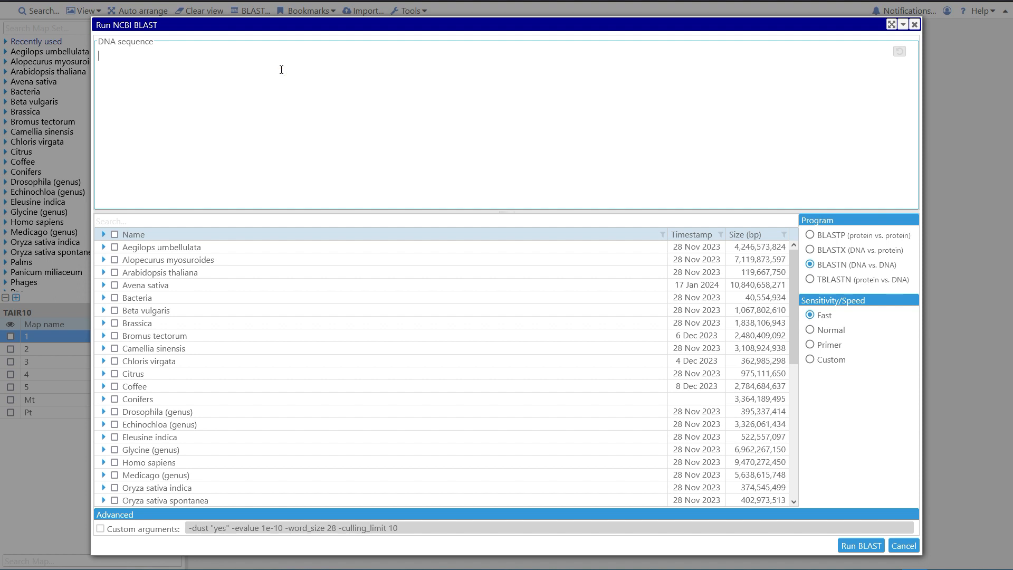
pyautogui.write('>XM_010680870.3 MVHLHGVVFSREAINGCTKMRVLAPISQRFISNTKFSLSLQNYHSLQLPFLLQTPFKFPSLLNPPKTLRCFLHCRATMAVEPTSNVQIKDEIHLTEKETLIFNRLKDVLHHFNLNTQLRVAGGWVRDKLLGKDCYDIDIAIDNMMGRELCEKINEYLLKTGEDVQGIGVIQCNPDQSKHLETARMRLFDLWIDFVNLRAEDYSENSRIPTMRFGTPEEDAYRRDLTINSLFYNINTDSVEDITGRGIADLKLGKIVTPLPPKETFLDDPLRVLRAIRFGARFCFVLDEGLKEAAASHDVRTAIADKISRERIGHEIDLMMGGNQPVKAVTYICDVQLFWVVFSLPSNVEPSPAEASHRLCLAFMDSSWRLIQSLEALVLNVRLHDEQRRLCLYAALFLPLRSMIYRDKKKKKIPAVDYIFRSSLKLKAKDPETVISVHRATEKFIPLISYITSEKDVQHVEAQCGKILIDVPETSKLRILTGLLLREIKDFWPVALLVSTLLYPDDGLPESSVEDNLKLEKCRELFKLVKDKIMKLGLENIWEAKPLVNGKDIMSILNLKAGPNVKEWQQKVIEWQLAYPSGTADECQEWLREAGAKRAKTNDNGCADVTS*')
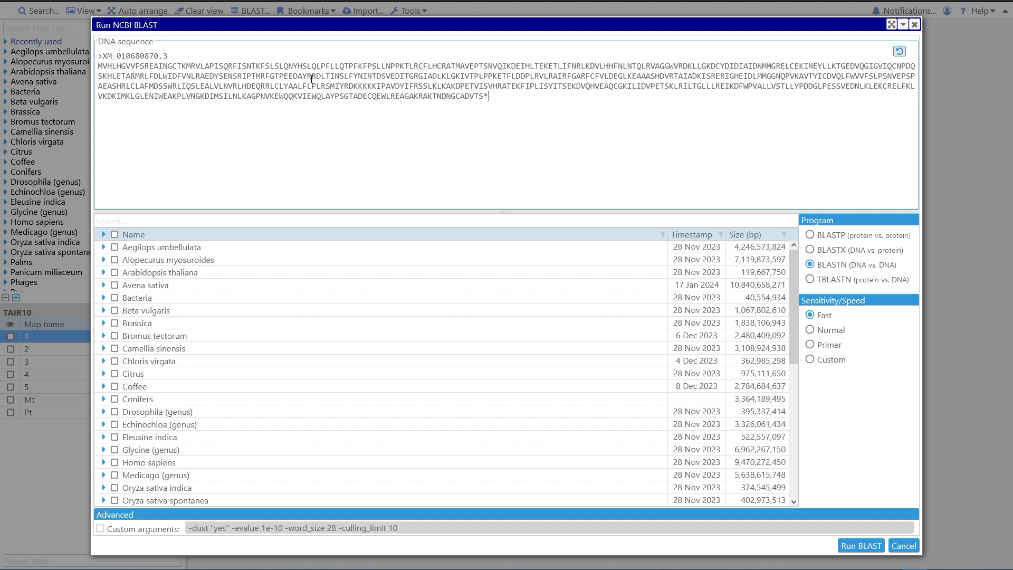
pyautogui.click(810, 280)
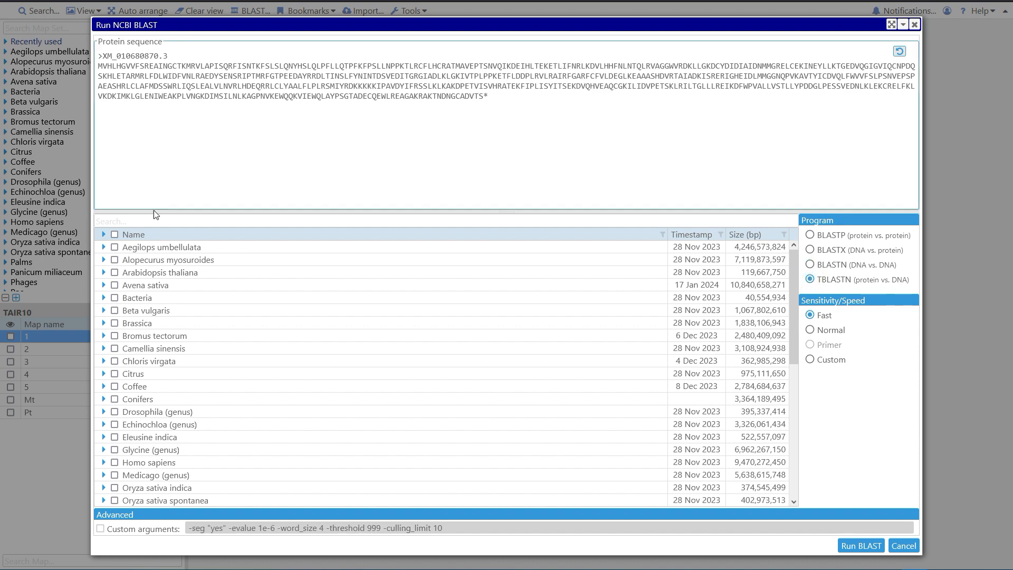
# - Add all Arabidopsis thaliana and Avena sativa map sets to the BLAST targets
pyautogui.click(115, 273)
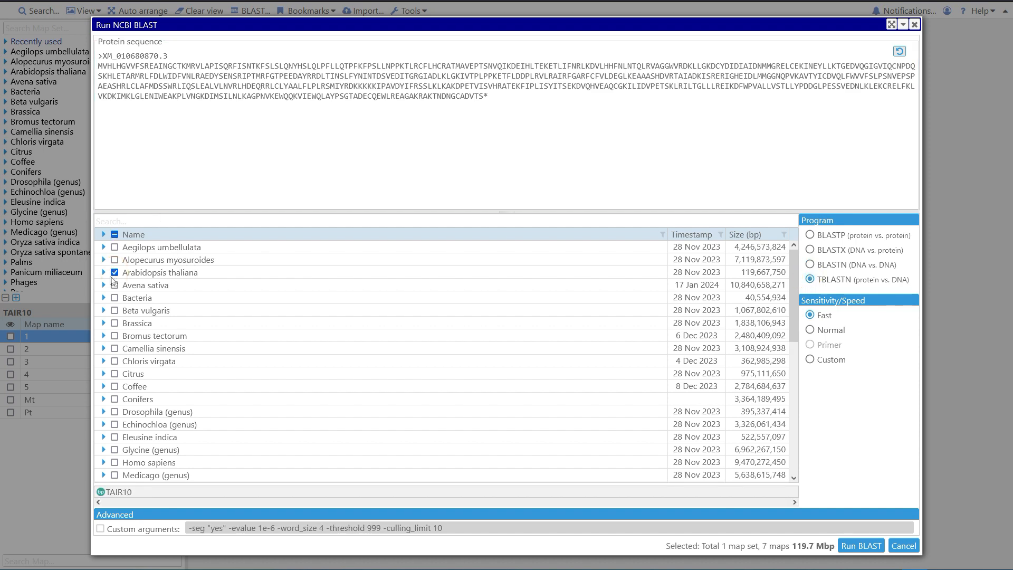
pyautogui.click(115, 297)
# - Add Beta vulgaris RefBeet-1.2.2 to the targets, excluding chromosomes 6 to 9 and the Other sequences
pyautogui.click(104, 336)
pyautogui.click(115, 362)
pyautogui.click(125, 361)
pyautogui.scroll(-3, 129, 359)
pyautogui.click(138, 355)
pyautogui.click(135, 342)
pyautogui.click(135, 330)
pyautogui.click(136, 317)
pyautogui.click(136, 304)
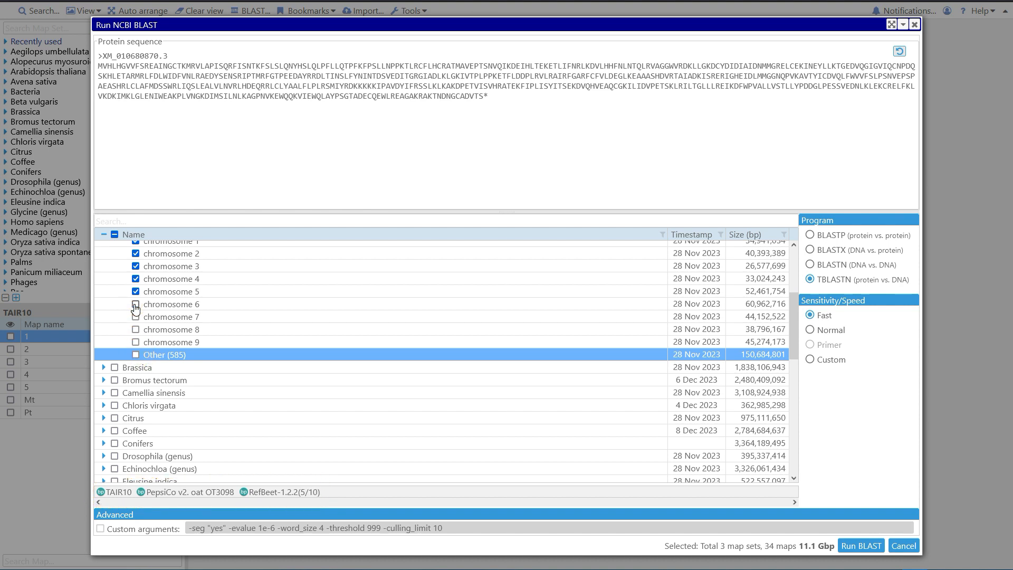
# - Add all Sorghum bicolor map sets to the BLAST targets
pyautogui.scroll(-7, 147, 348)
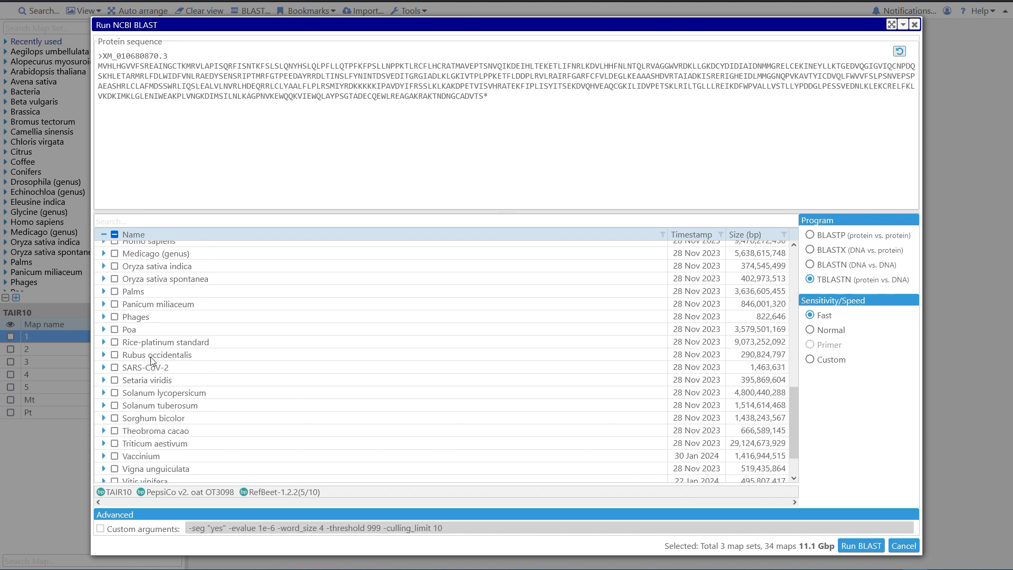
pyautogui.click(114, 418)
pyautogui.scroll(-1, 116, 421)
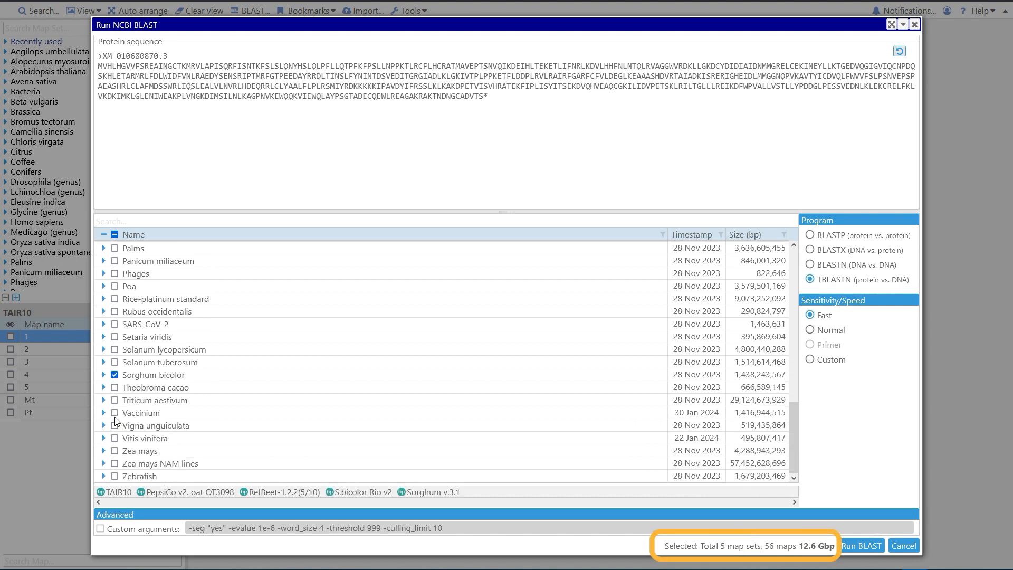
# - Filter the target list by "zea" and add both Zea mays map sets, AGPv4 and Mo17
pyautogui.click(117, 221)
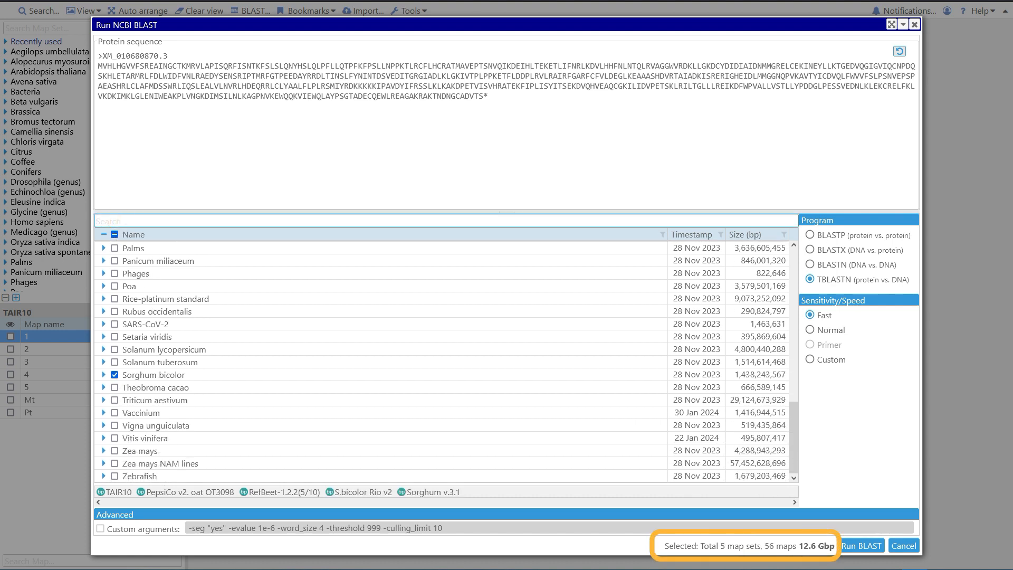
pyautogui.write('zea')
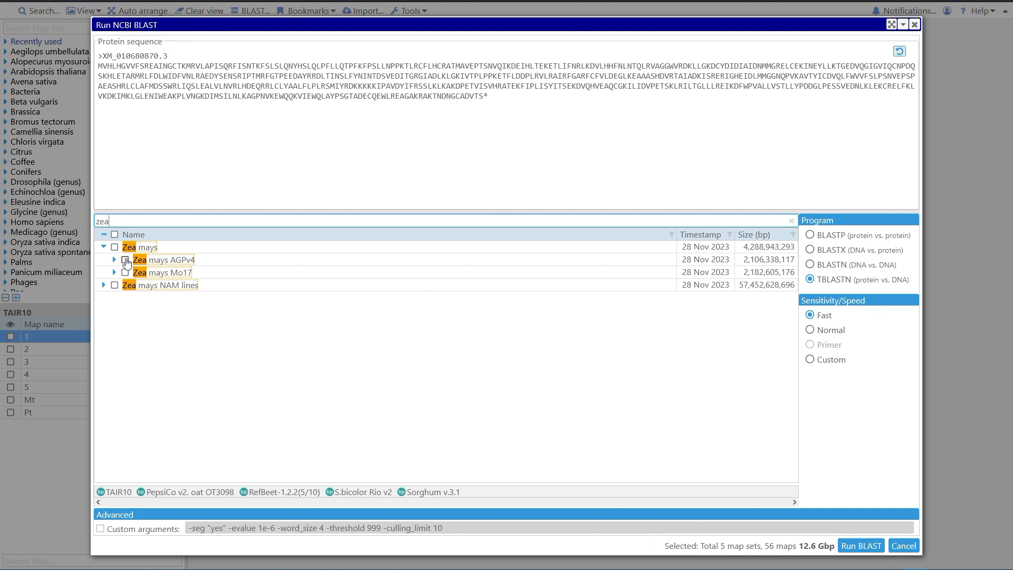
pyautogui.click(115, 248)
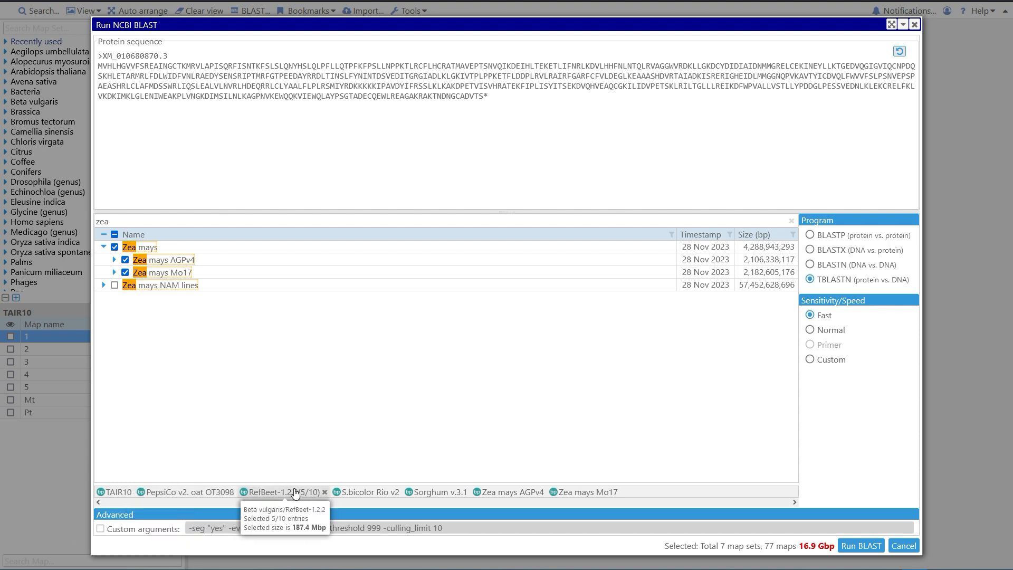
# - Remove TAIR10, PepsiCo v2. oat OT3098, Sorghum v.3.1 and Zea mays Mo17 from the selected targets
pyautogui.click(135, 494)
pyautogui.click(198, 494)
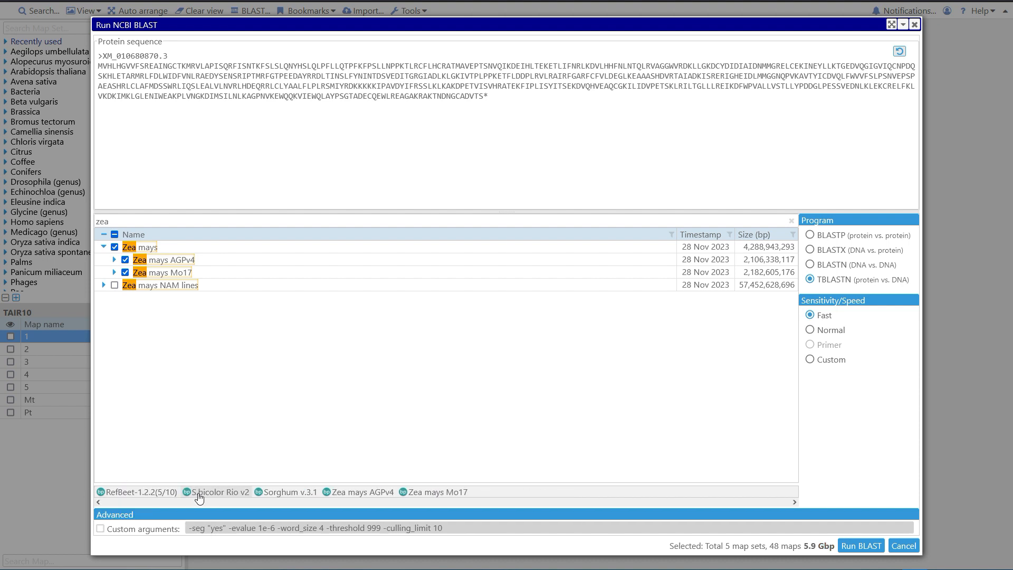
pyautogui.click(323, 493)
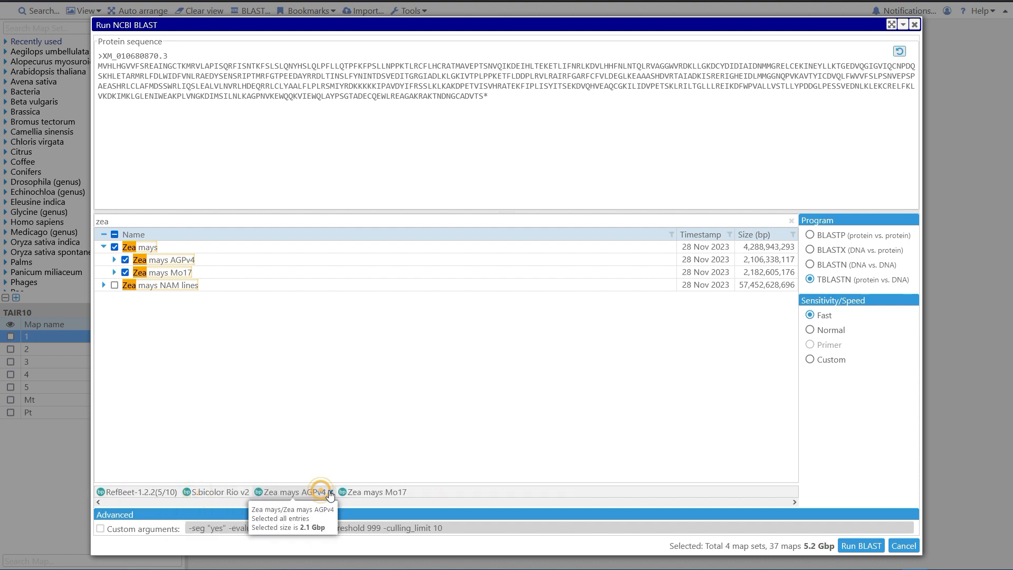
pyautogui.click(409, 493)
# - Clear the target list filter and run the TBLASTN search with Fast sensitivity
pyautogui.click(792, 221)
pyautogui.scroll(-10, 417, 369)
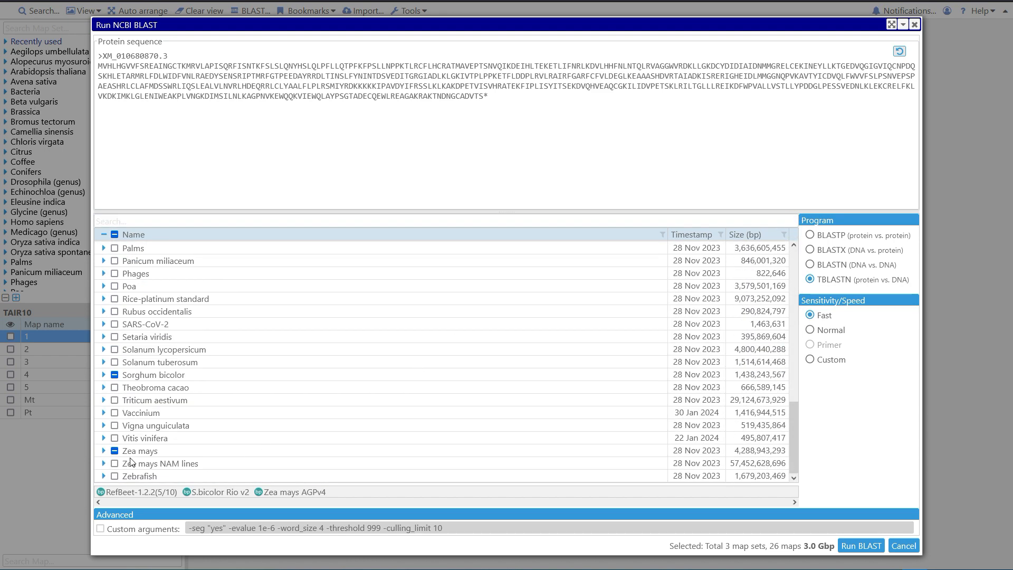
pyautogui.scroll(15, 240, 418)
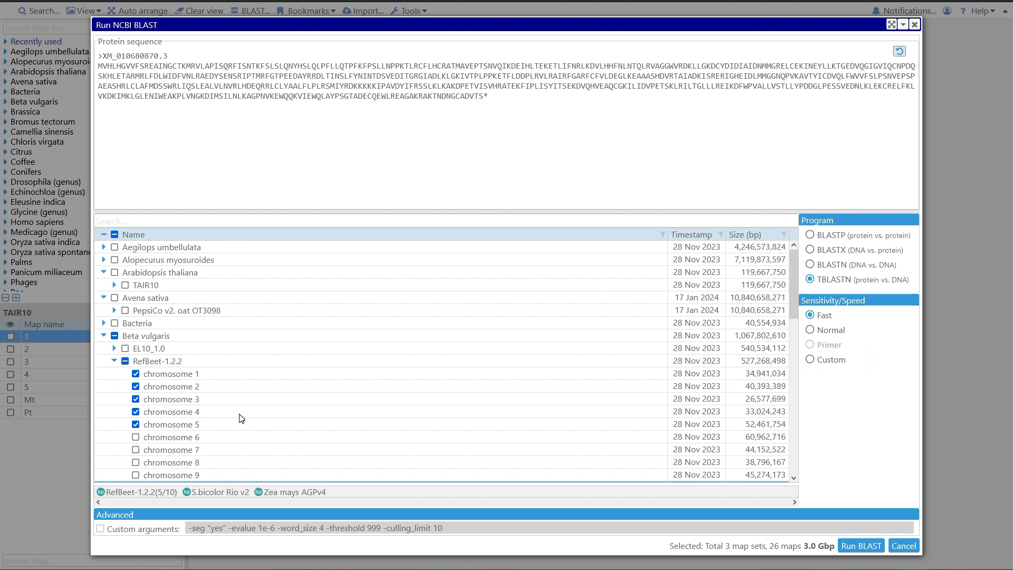
pyautogui.click(814, 317)
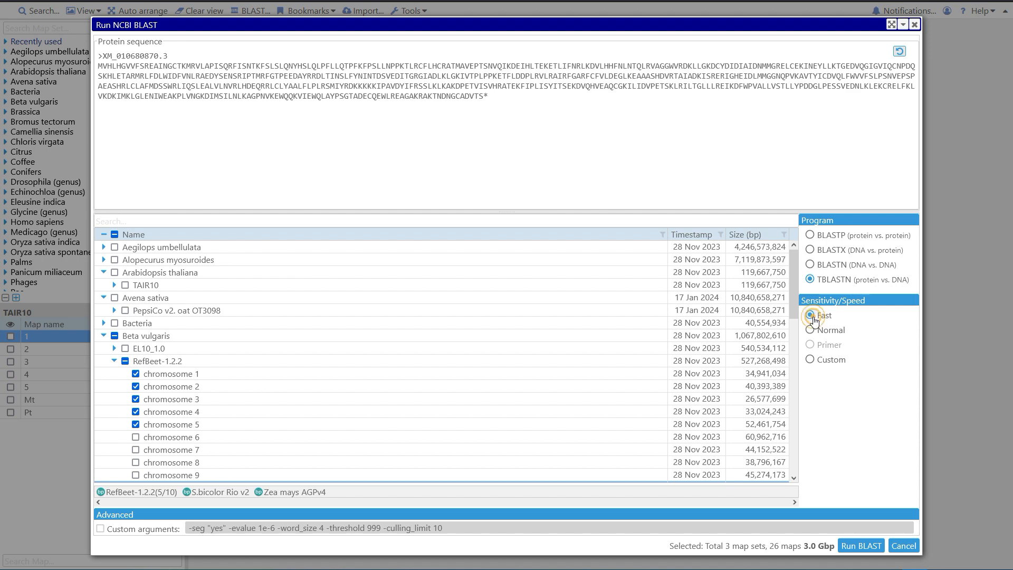
pyautogui.click(857, 547)
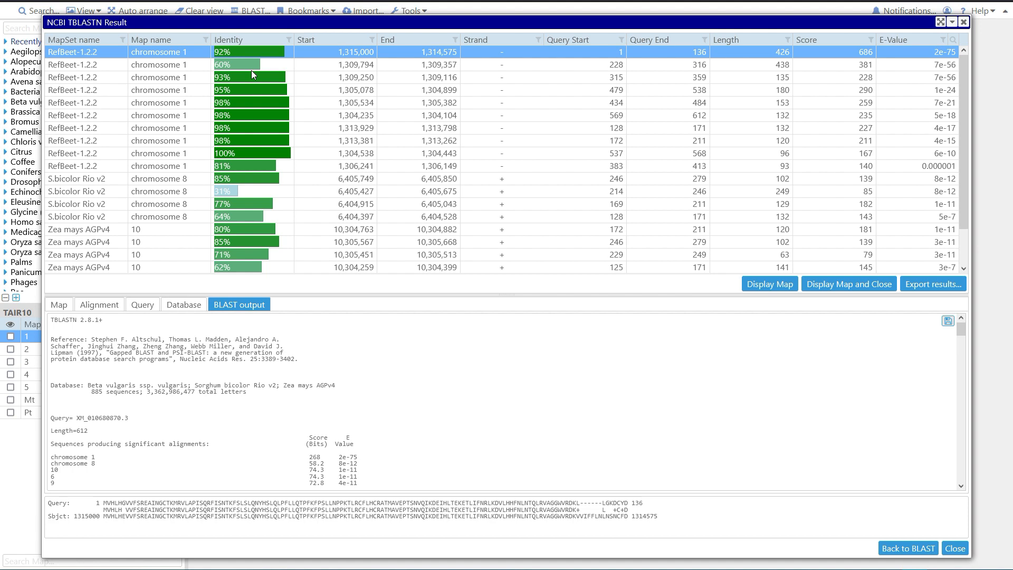
# - Examine the alignments of the second through sixth RefBeet-1.2.2 chromosome 1 hits in the BLAST output
pyautogui.click(255, 65)
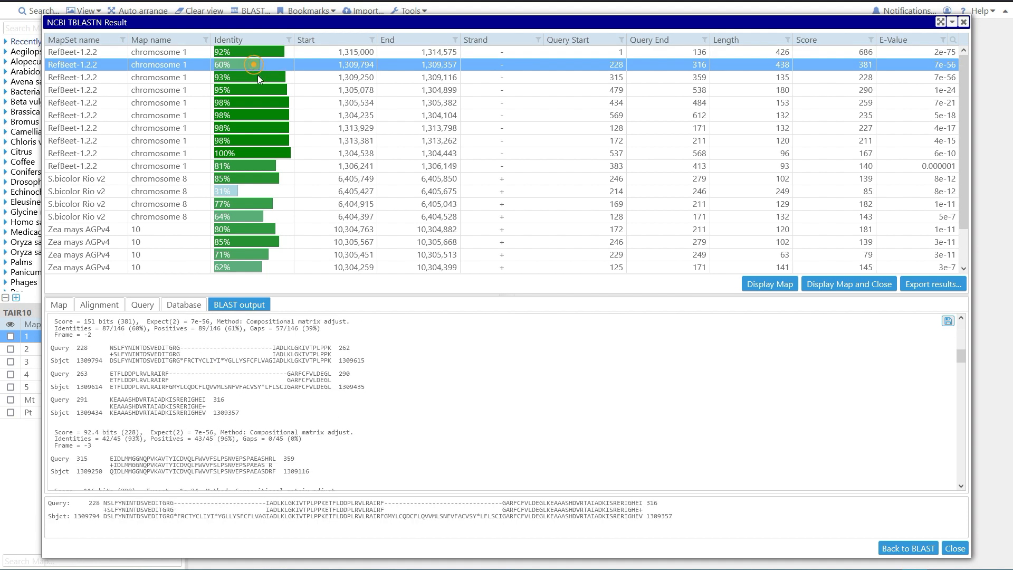
pyautogui.click(261, 78)
pyautogui.click(261, 90)
pyautogui.click(260, 104)
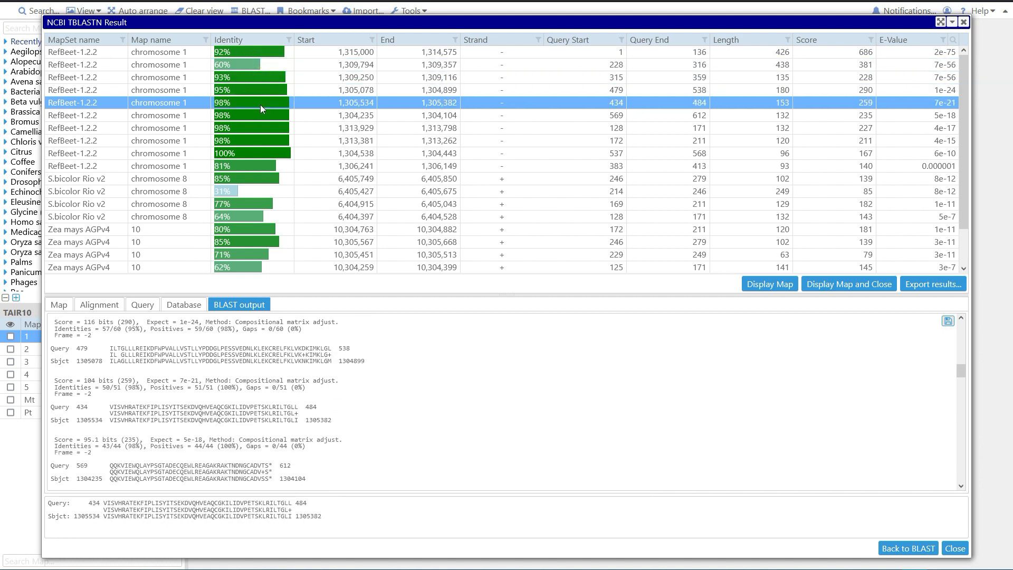
pyautogui.click(261, 115)
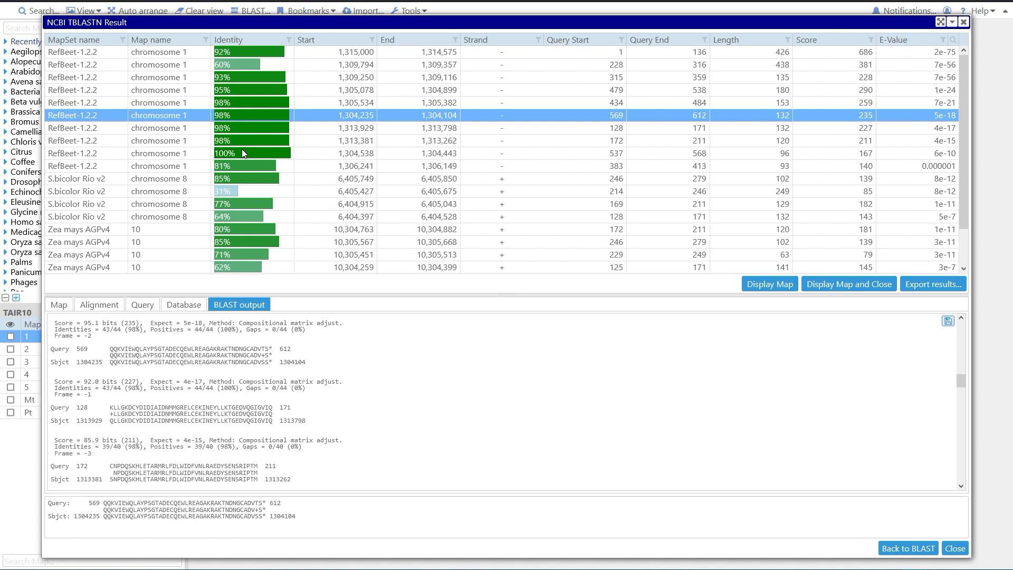
# - Sort the hits by descending identity to view the best match, restore the original order and select the first hit
pyautogui.click(232, 40)
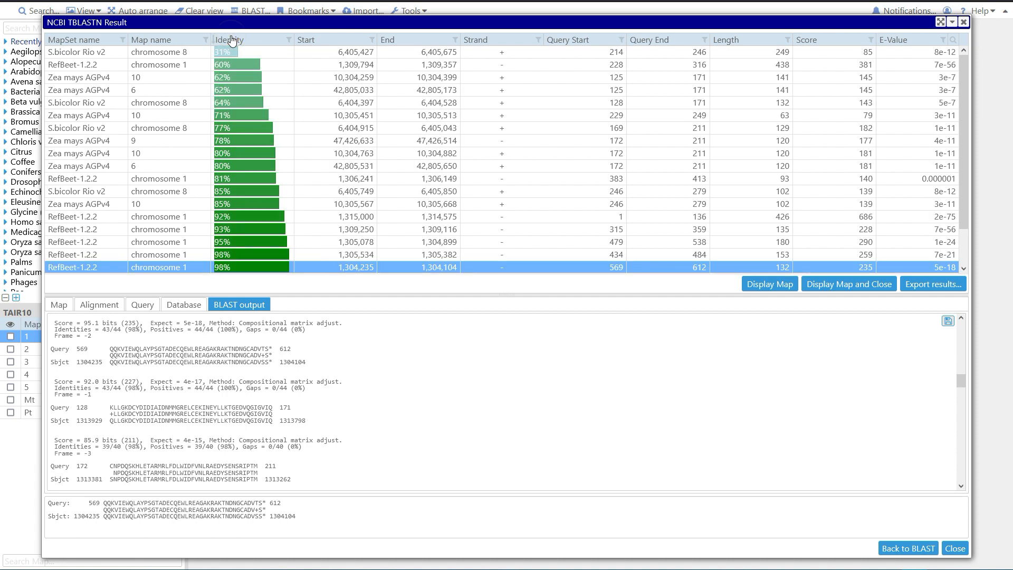
pyautogui.click(232, 40)
pyautogui.click(237, 51)
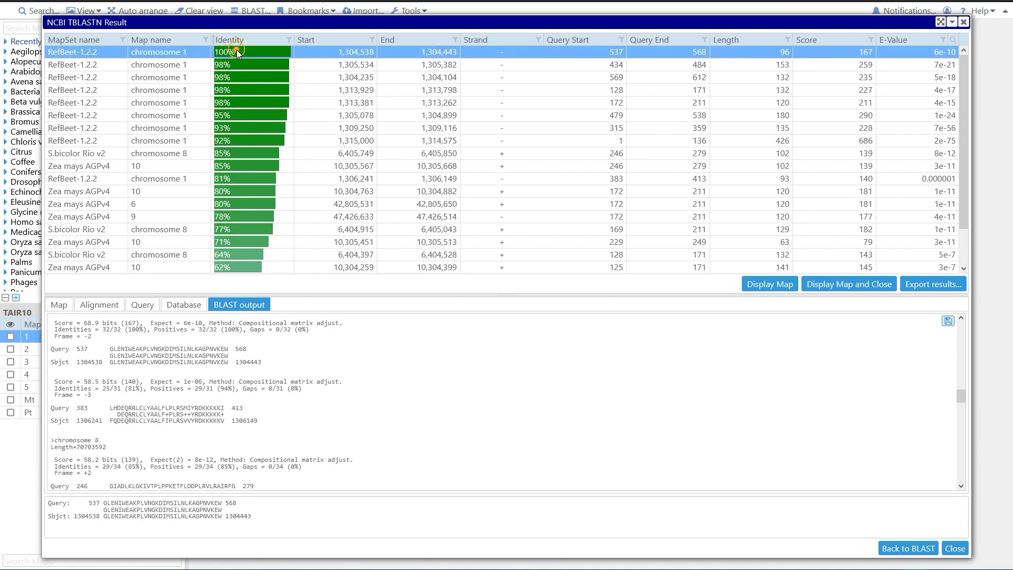
pyautogui.click(245, 41)
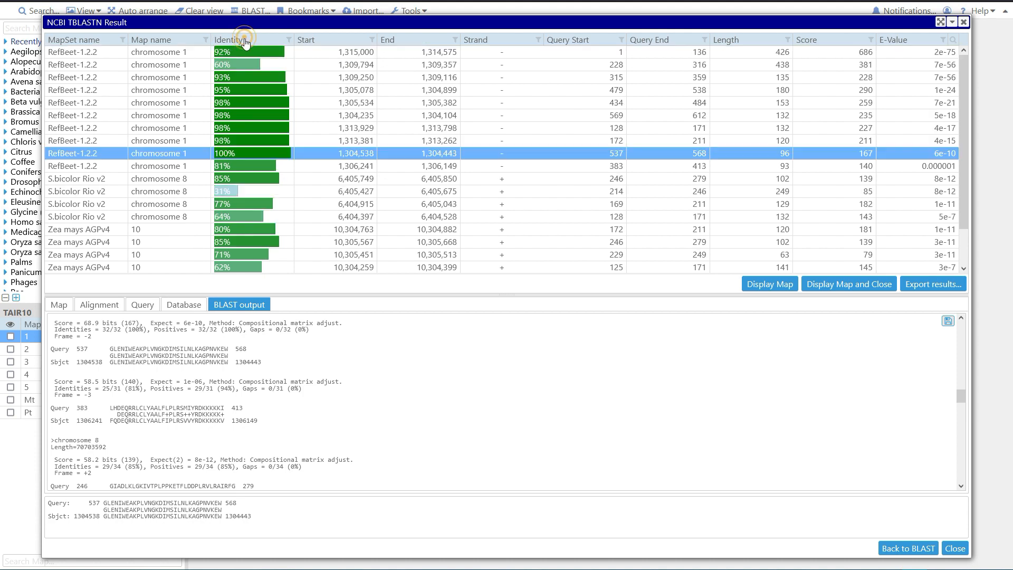
pyautogui.click(245, 52)
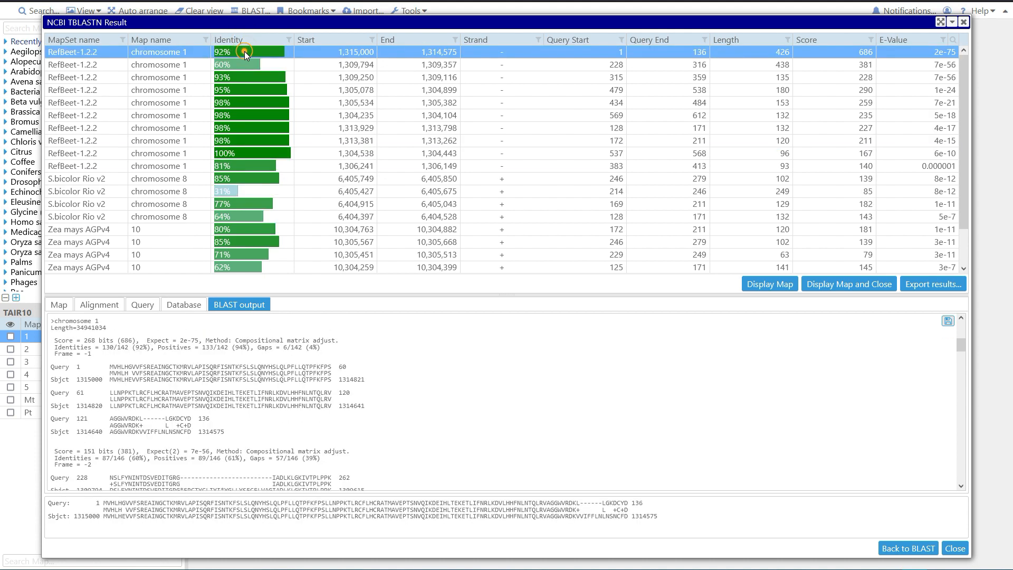
# - Preview the BLAST result export with the Strand, Query sequence and Alignment line columns added, and close it without exporting
pyautogui.click(916, 281)
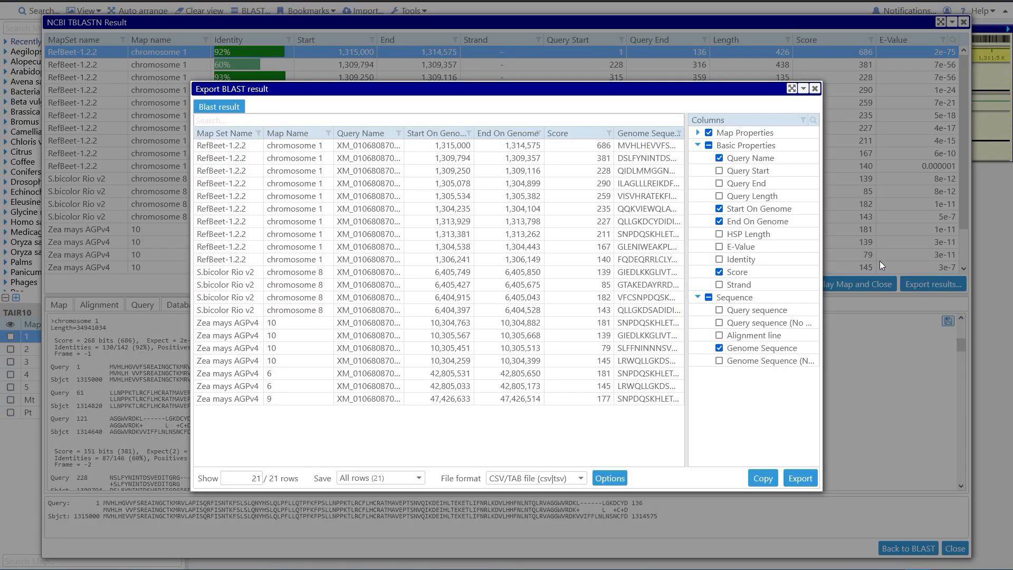
pyautogui.click(721, 284)
pyautogui.click(720, 310)
pyautogui.click(720, 336)
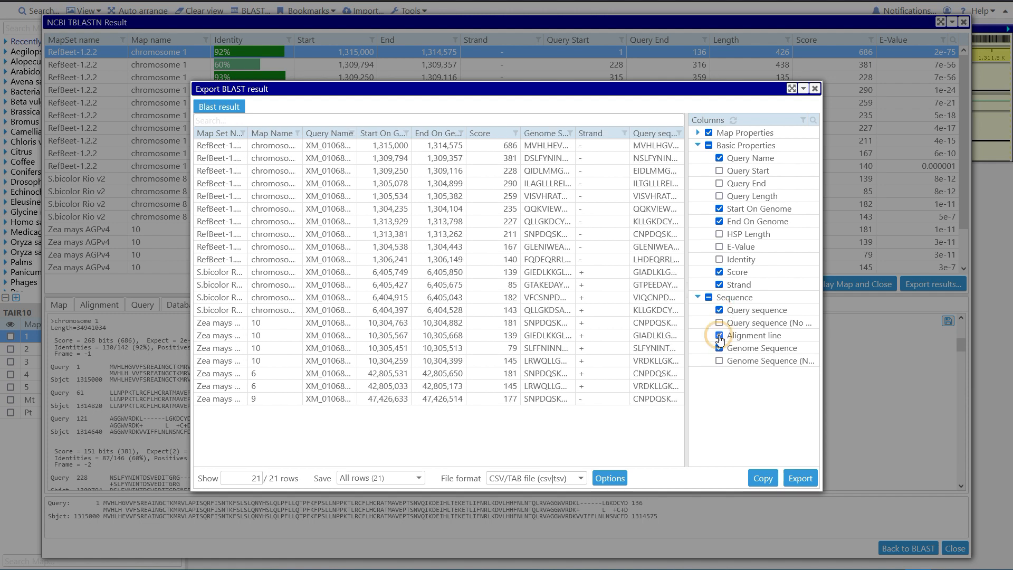
pyautogui.click(816, 89)
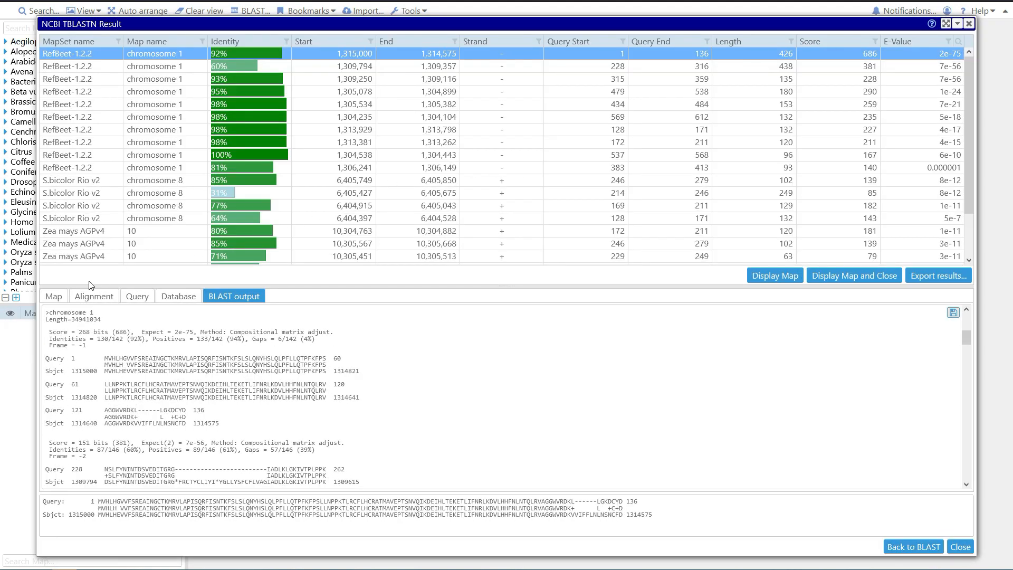
# - Show the hits on the chromosome map and examine the locations of RefBeet-1.2.2 chromosome 1 and Zea mays AGPv4 chromosome 10 hits
pyautogui.click(51, 298)
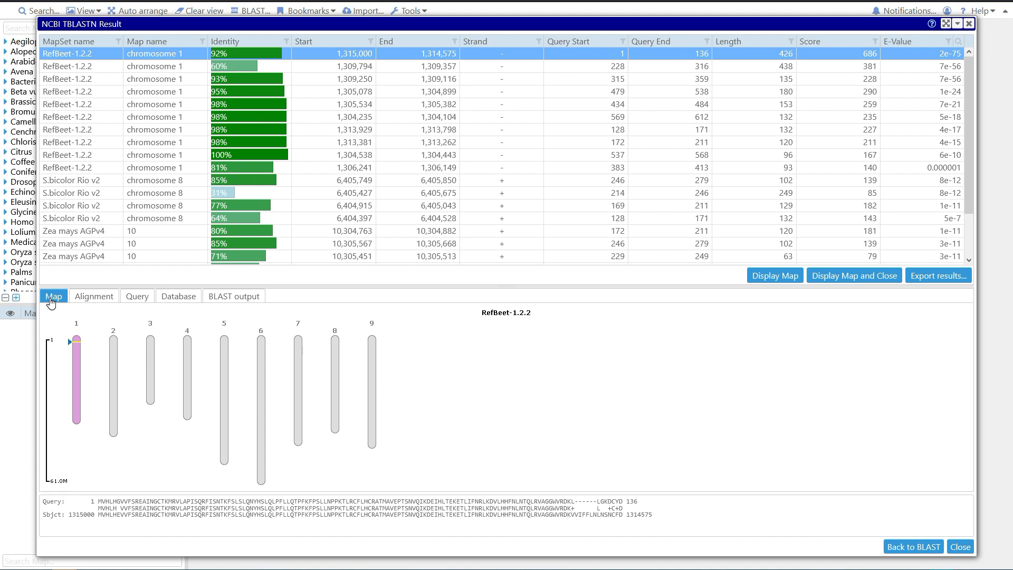
pyautogui.click(178, 69)
pyautogui.click(163, 109)
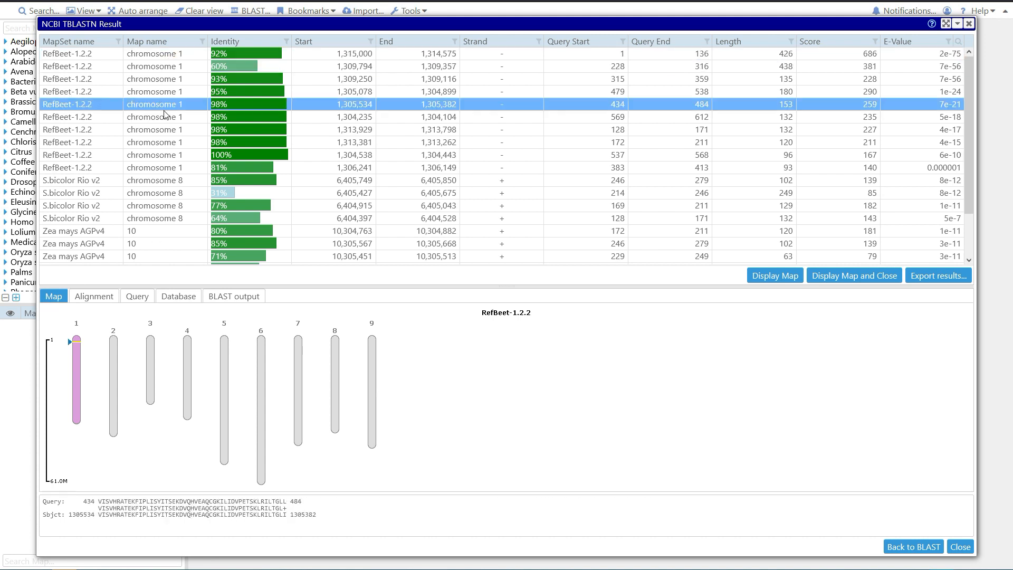
pyautogui.click(161, 231)
pyautogui.scroll(-2, 157, 248)
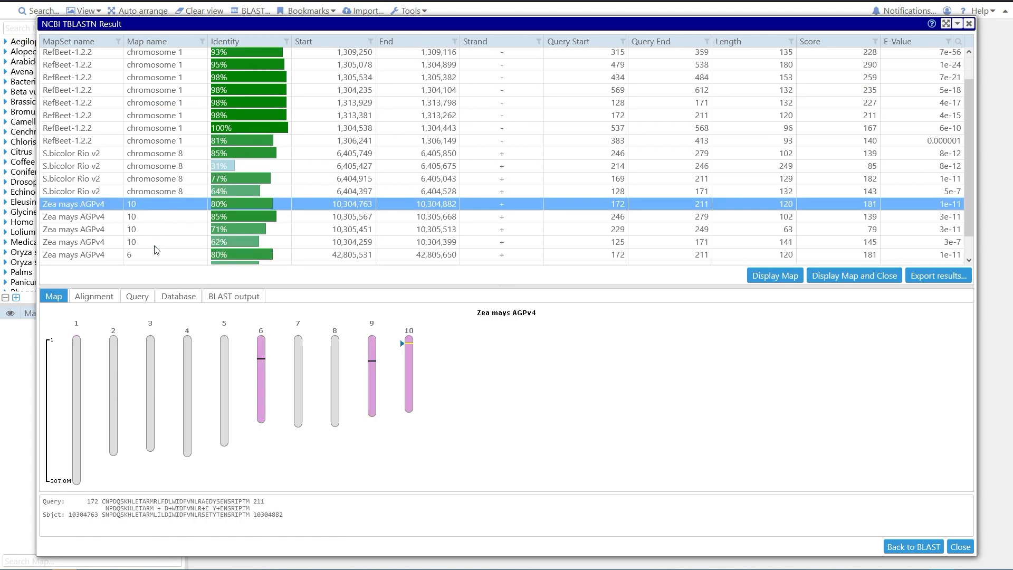
pyautogui.click(146, 207)
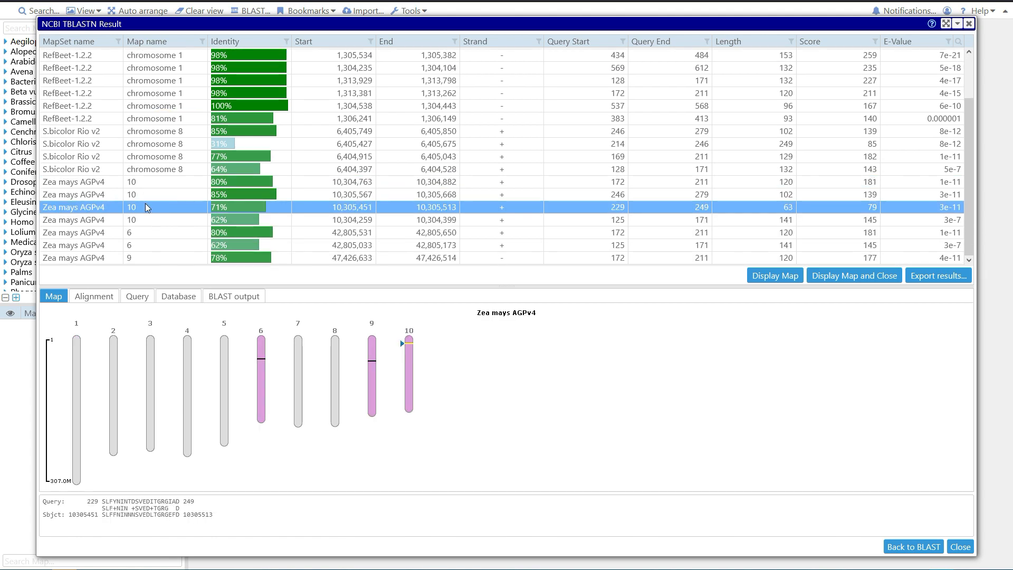
# - Examine the map locations of the Zea mays AGPv4 chromosome 6 and 9 hits and select all Zea mays hits together
pyautogui.click(148, 232)
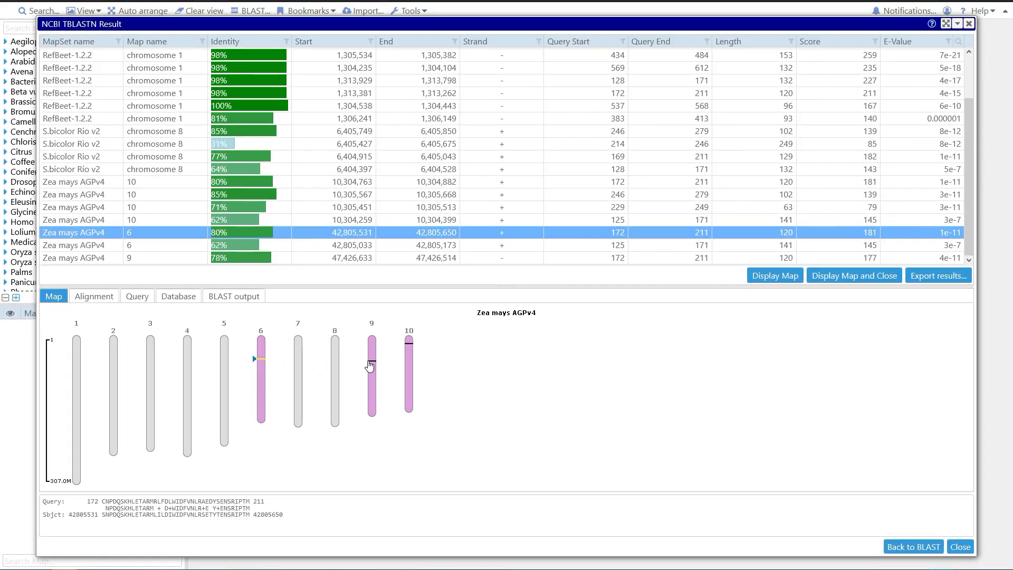
pyautogui.click(380, 355)
pyautogui.click(262, 360)
pyautogui.moveTo(141, 184); pyautogui.dragTo(149, 267)
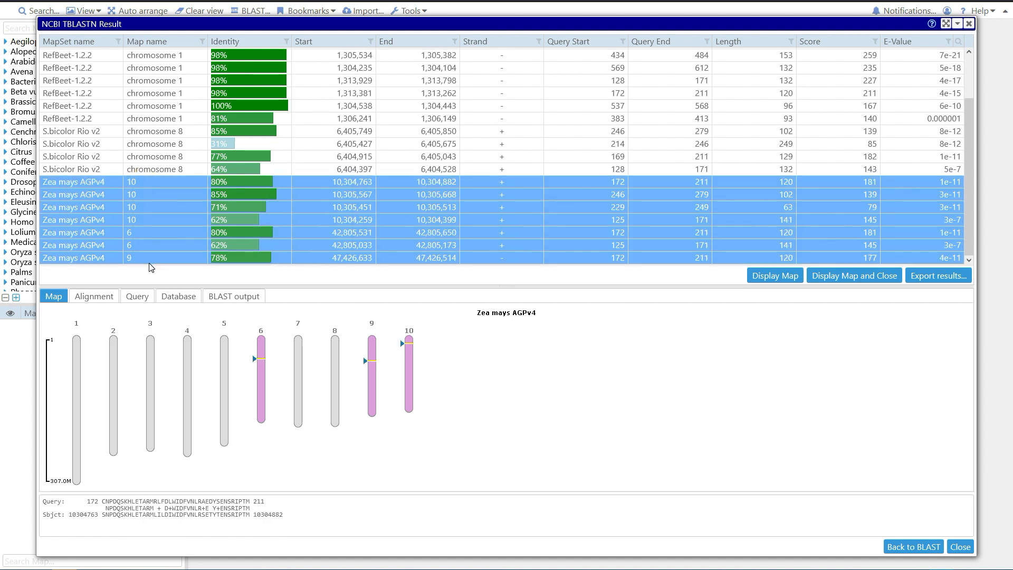
# - Show the graphical alignment of the first RefBeet-1.2.2 chromosome 1 hit and inspect it down to the residue level
pyautogui.scroll(2, 197, 195)
pyautogui.click(194, 57)
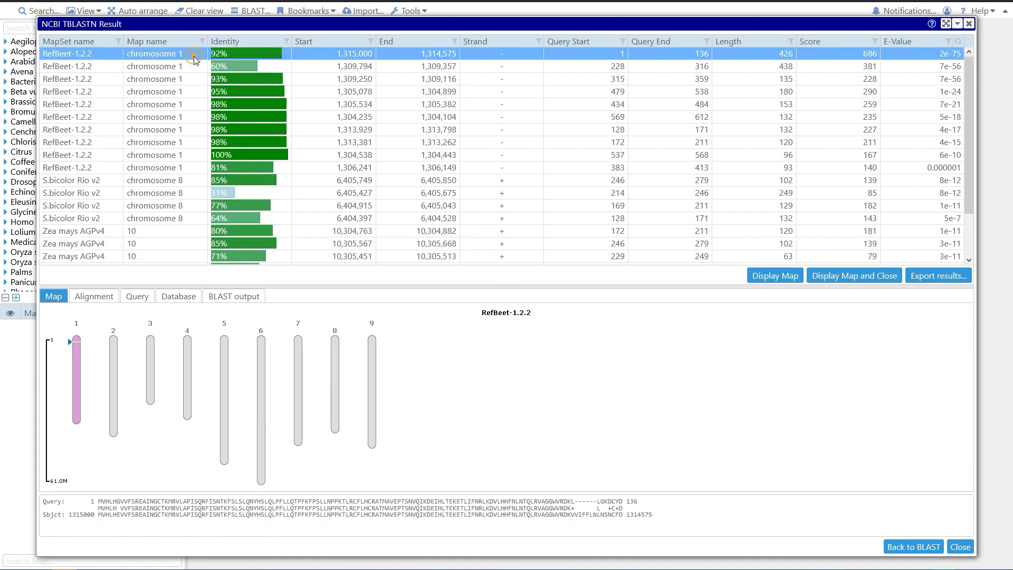
pyautogui.click(92, 513)
pyautogui.click(102, 302)
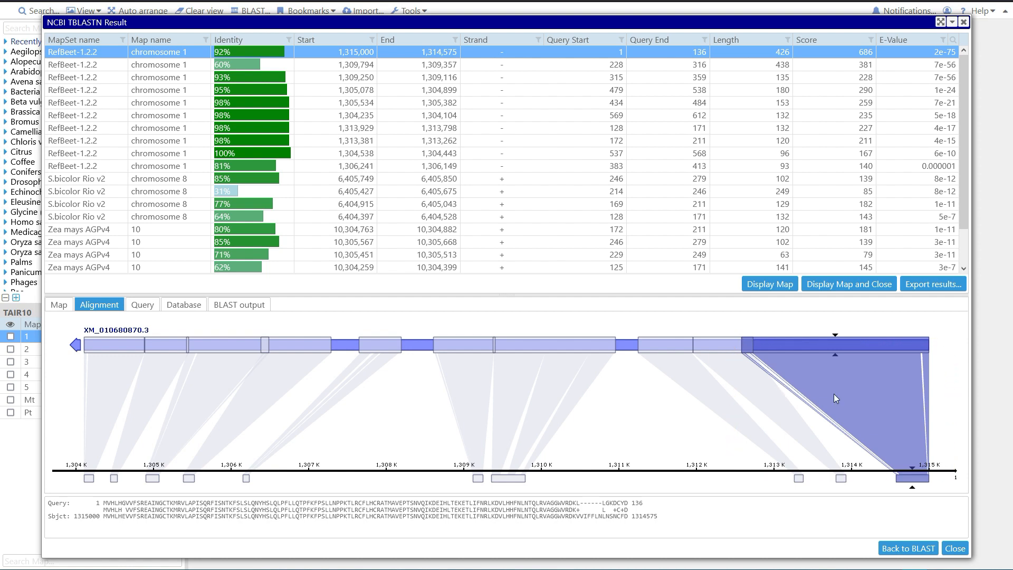
pyautogui.scroll(10, 910, 471)
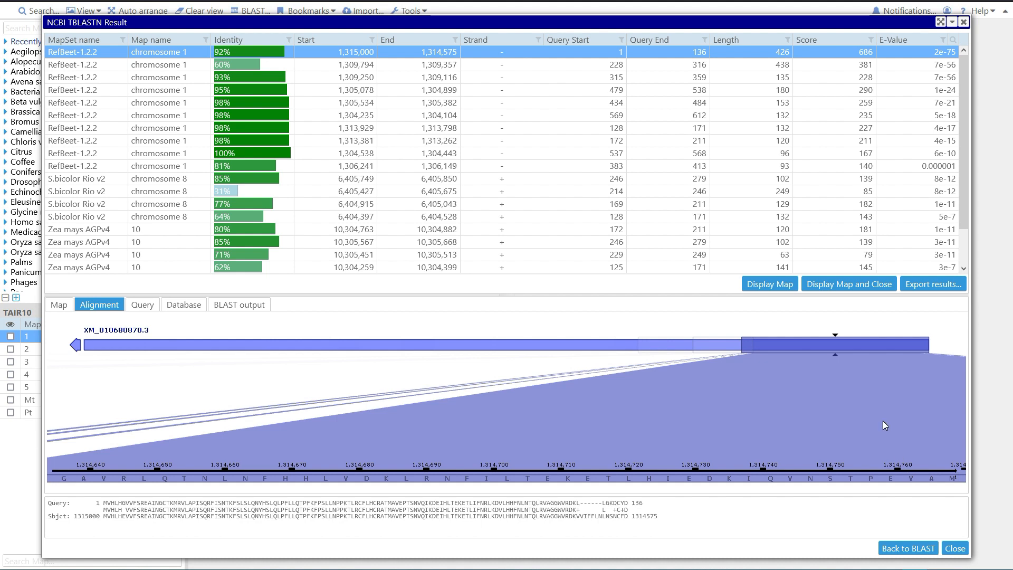
pyautogui.scroll(-10, 885, 425)
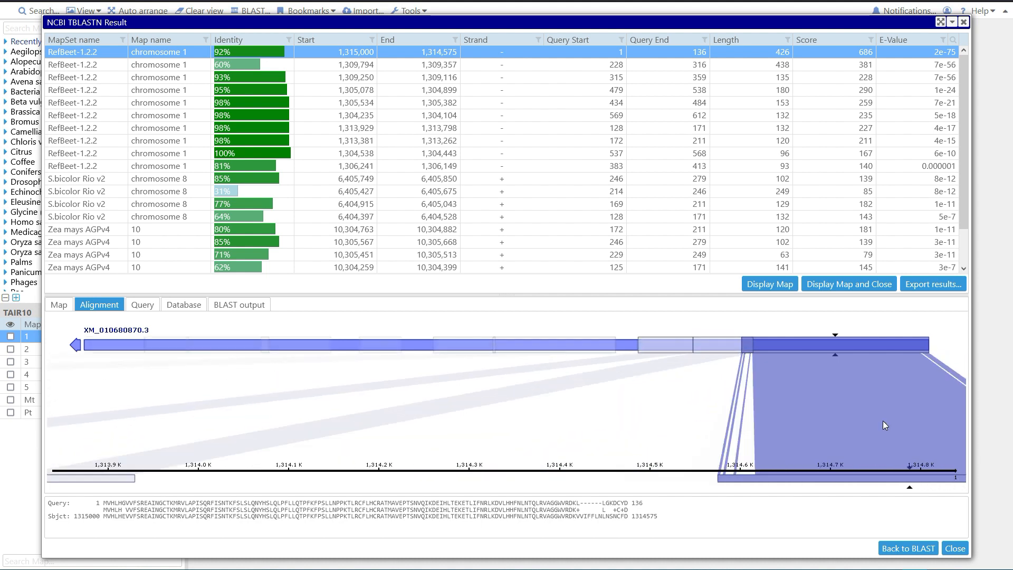
pyautogui.scroll(3, 884, 424)
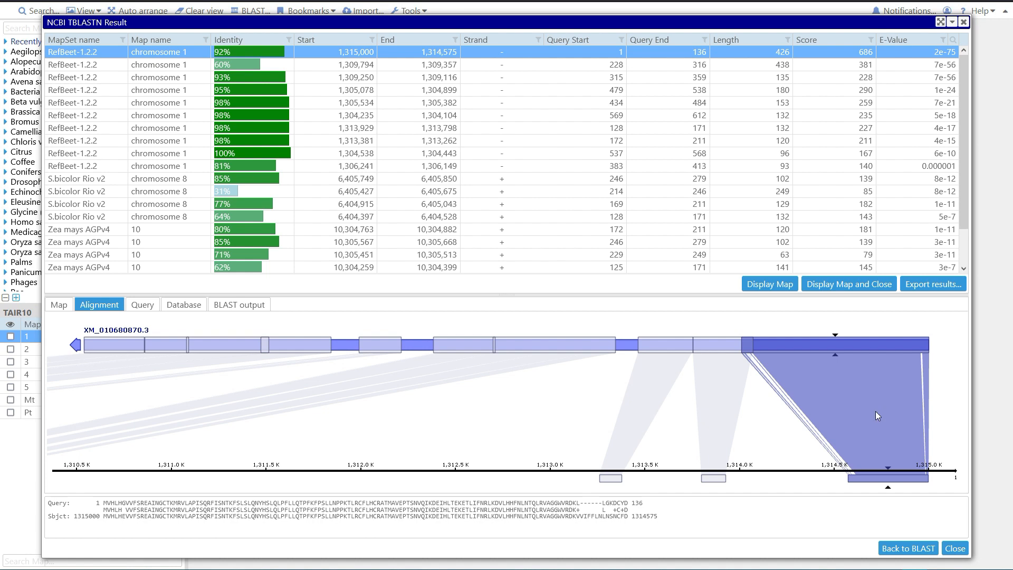
pyautogui.scroll(-3, 864, 406)
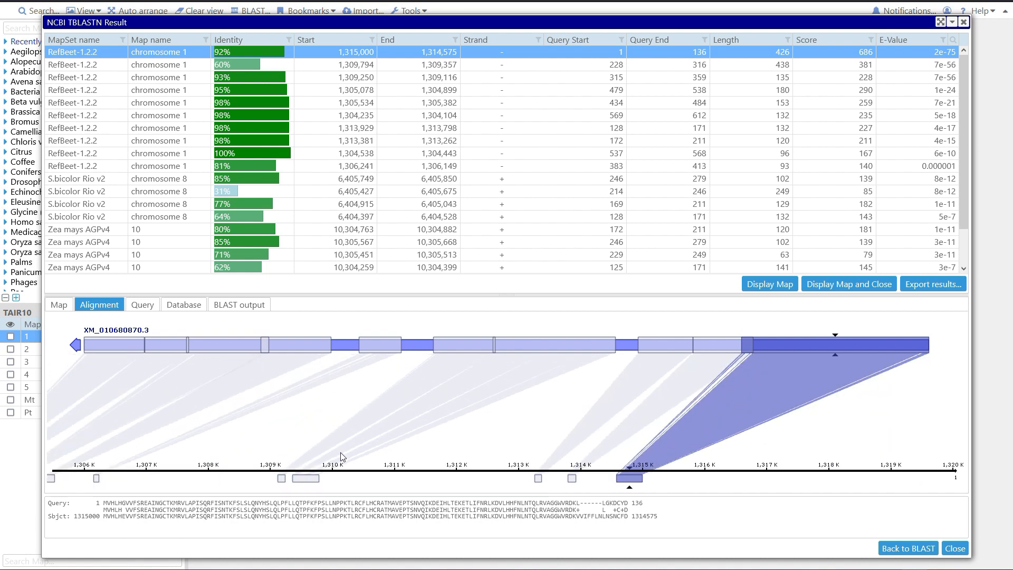
# - Display the RefBeet-1.2.2 hit starting at 1,309,794 on the chromosome 1 map, close the results and compare it with the Gnomon gene models
pyautogui.click(312, 479)
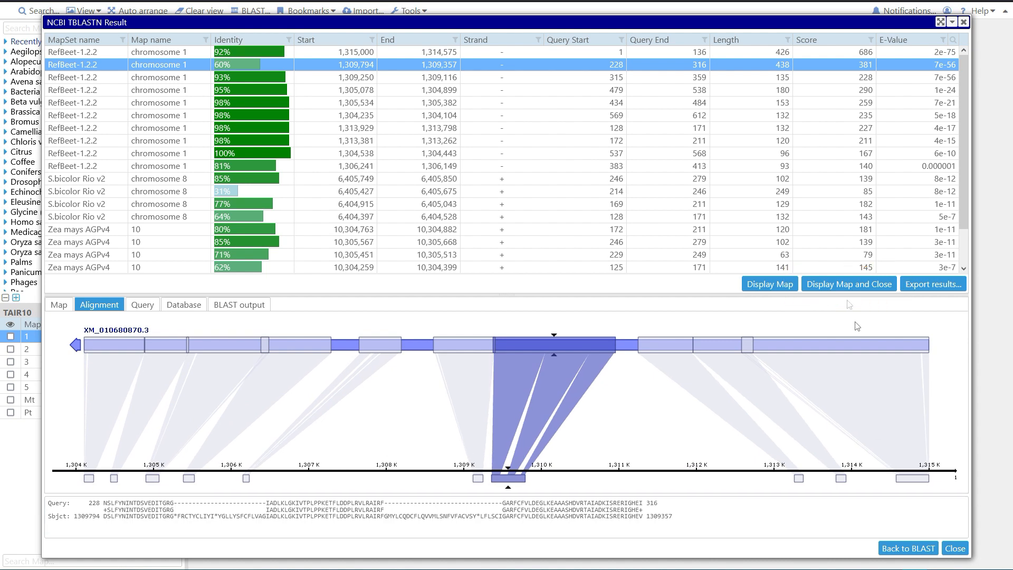
pyautogui.click(817, 284)
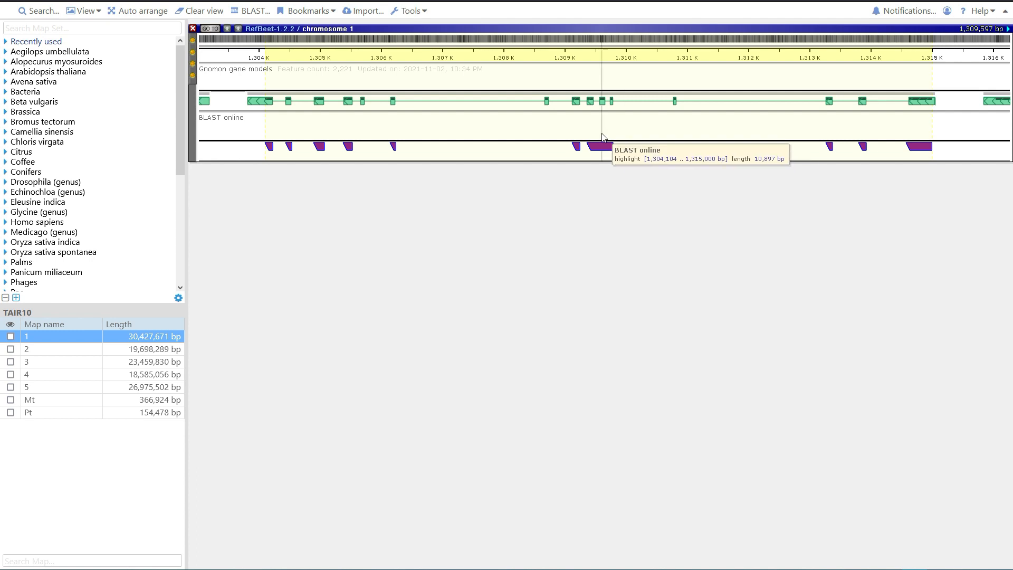
pyautogui.scroll(2, 603, 152)
pyautogui.scroll(4, 603, 152)
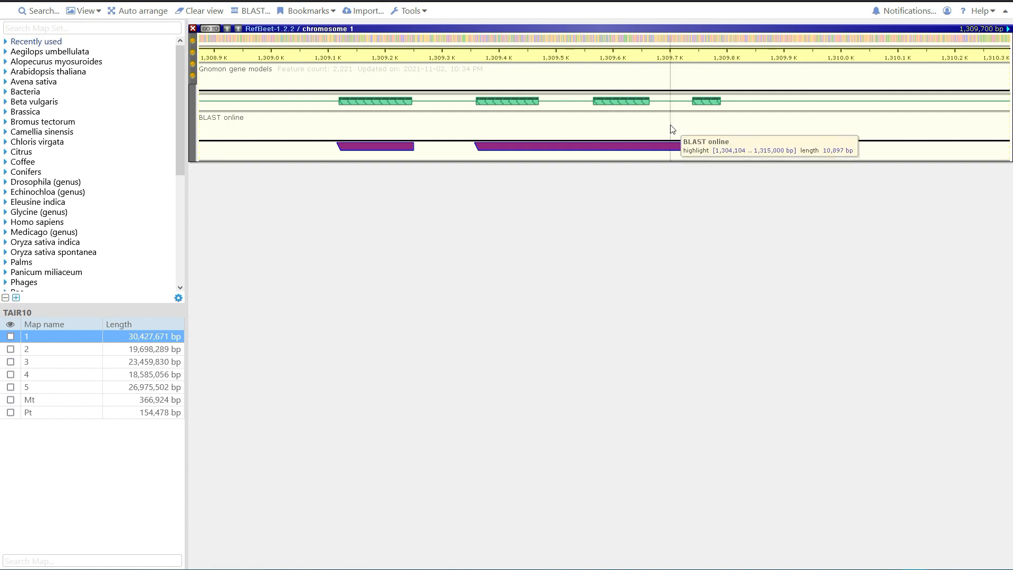
pyautogui.scroll(-8, 672, 126)
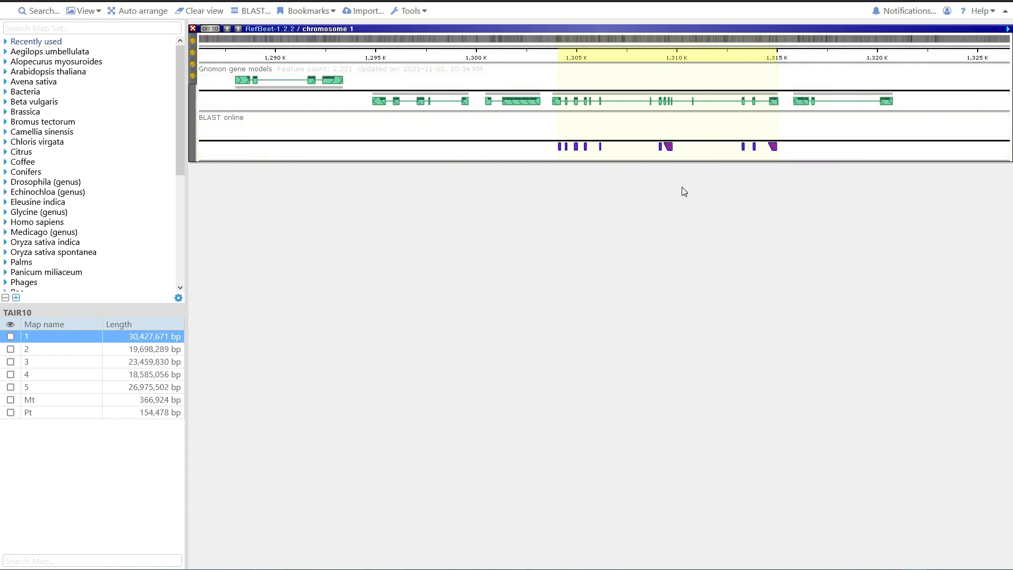
pyautogui.scroll(8, 670, 157)
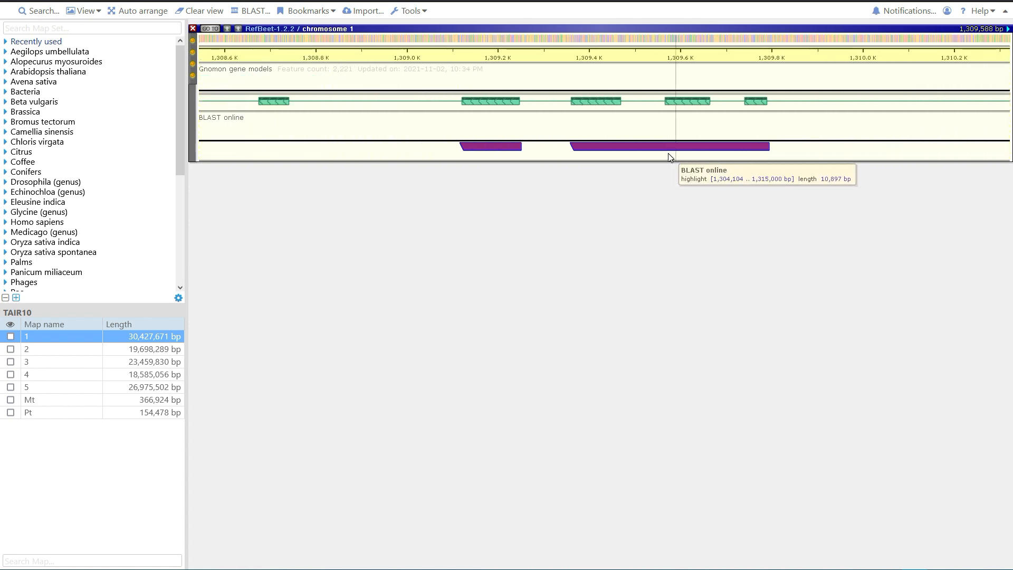
# - Reopen the BLAST results from the long hit on the BLAST online track, return to the search setup and enable custom arguments
pyautogui.click(671, 148)
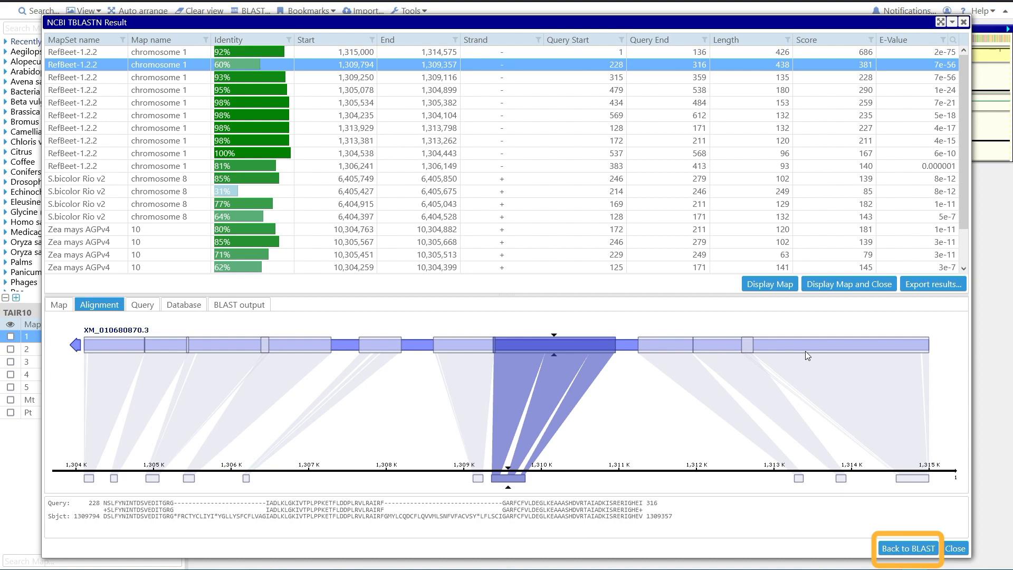
pyautogui.click(893, 554)
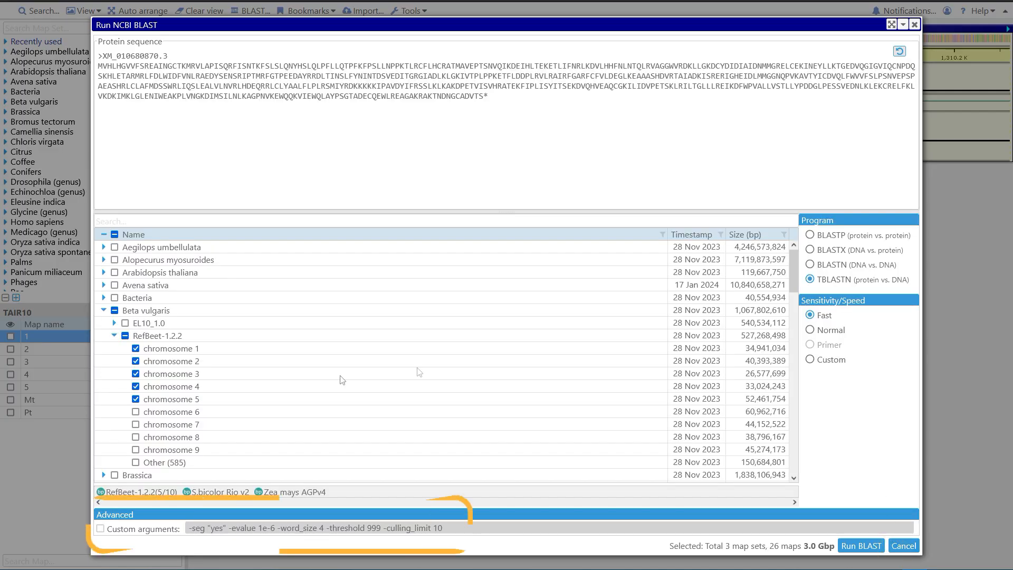
pyautogui.click(99, 528)
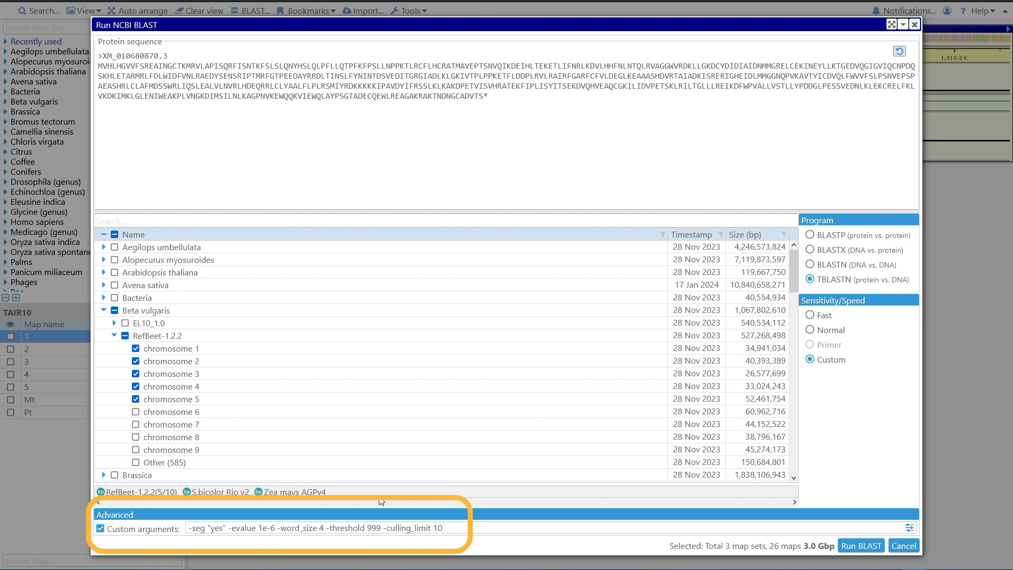
# - Review the adjustable BLAST parameters and the previously used argument string without changing them
pyautogui.click(910, 528)
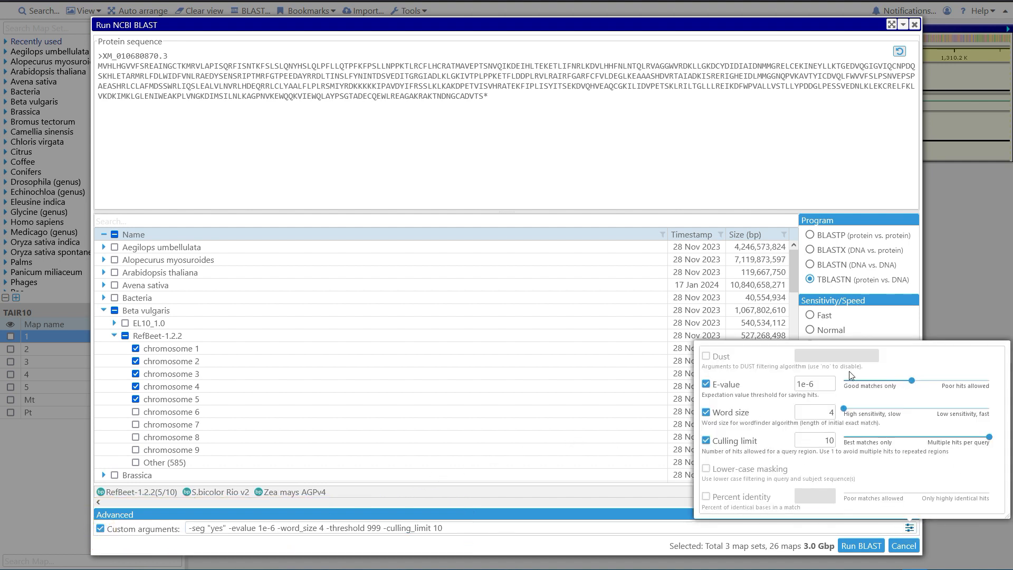
pyautogui.click(910, 529)
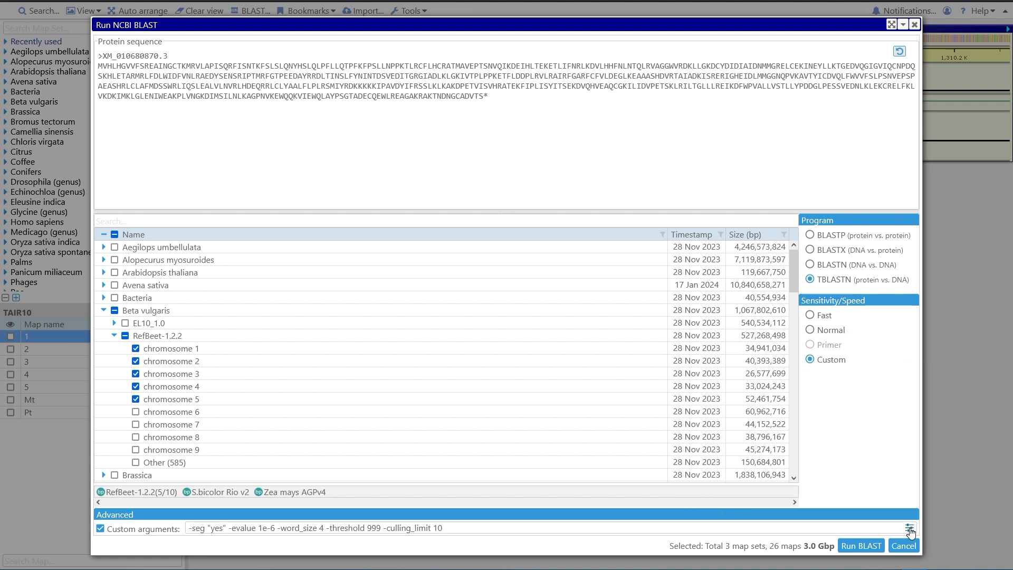
pyautogui.click(827, 527)
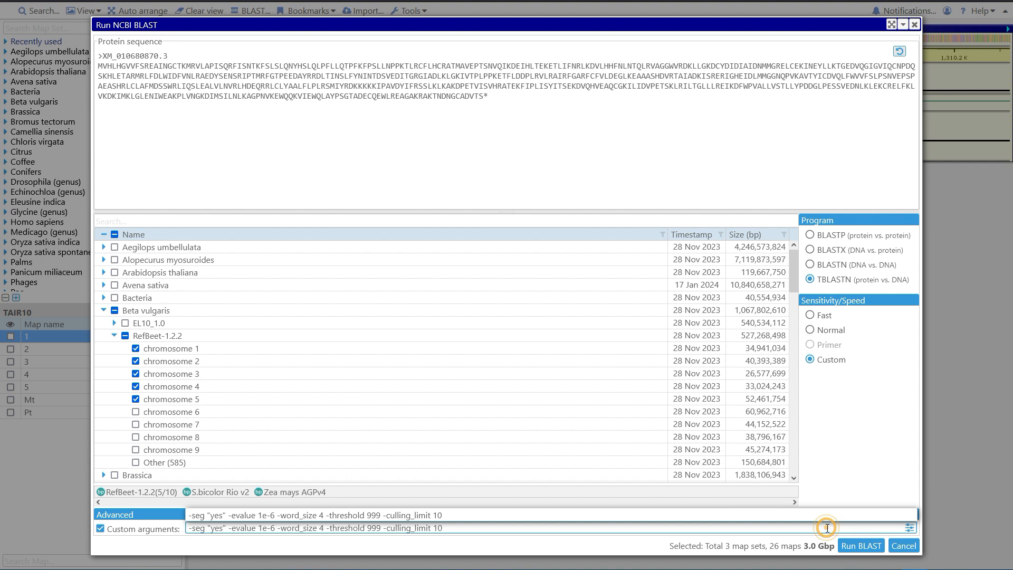
pyautogui.click(827, 528)
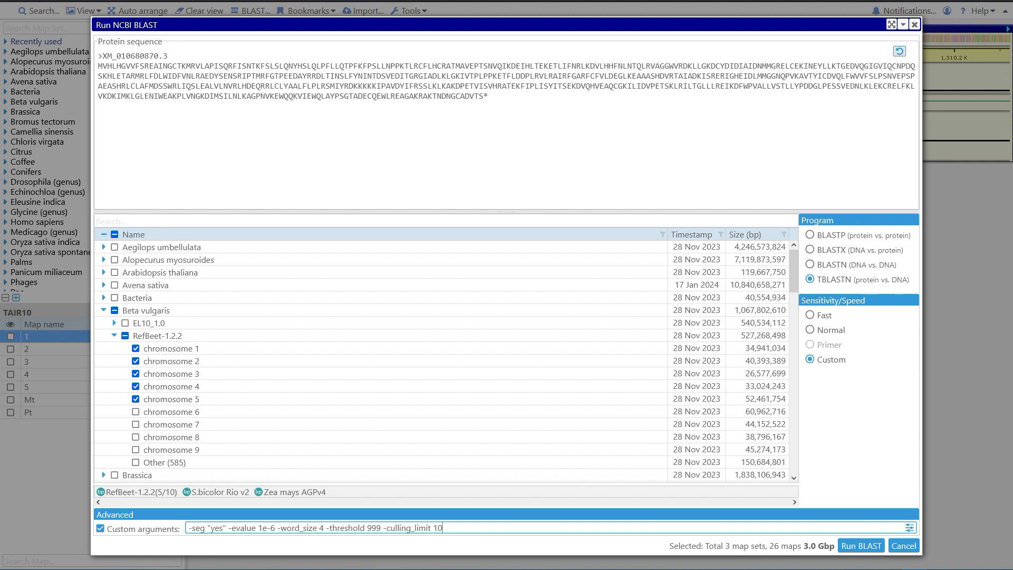
# - Append "-gapextend 2 -gapopen 11" to the custom arguments and rerun the TBLASTN search
pyautogui.click(498, 527)
pyautogui.write('-gapextend 2 -gapopen 11')
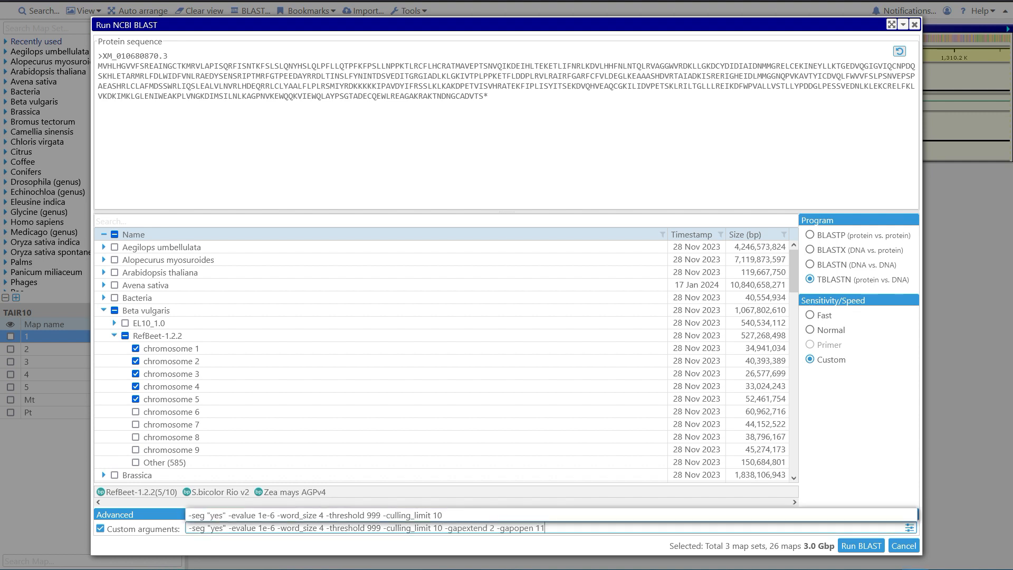
pyautogui.moveTo(546, 529); pyautogui.dragTo(443, 529)
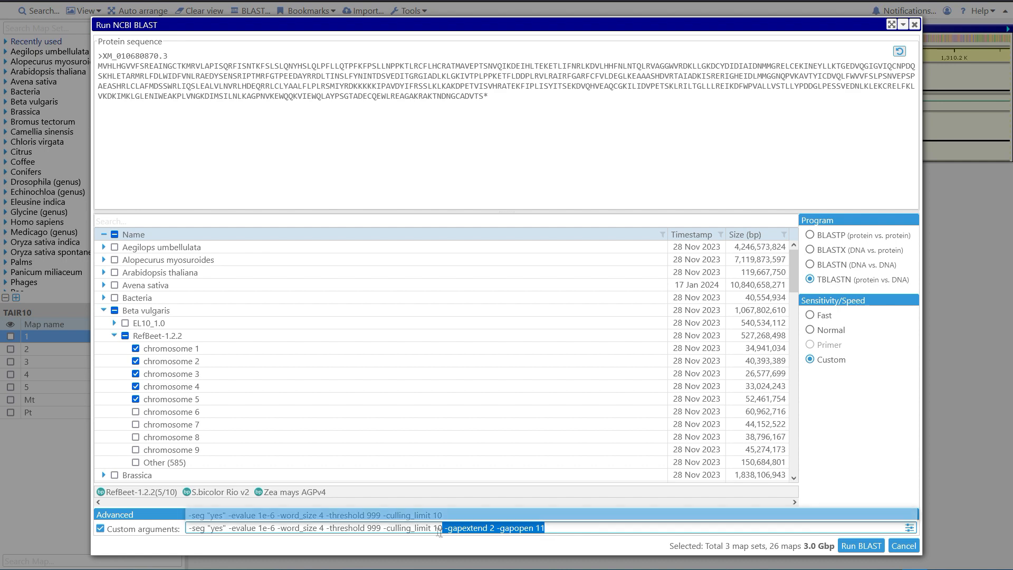
pyautogui.click(862, 547)
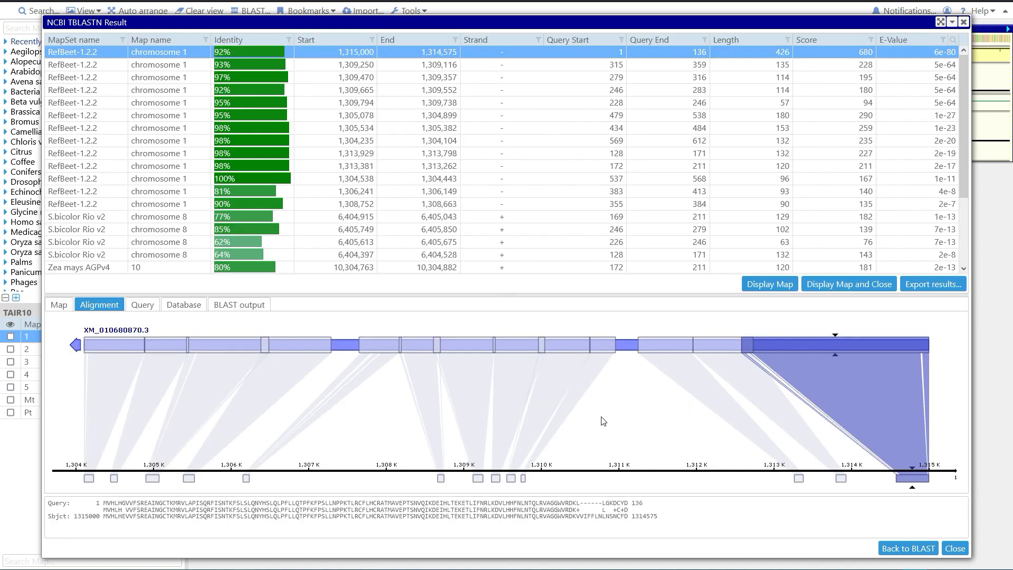
# - Inspect the separate hits near 1,309 K in the new alignment and display them on the RefBeet chromosome 1 map, closing the results
pyautogui.scroll(2, 550, 430)
pyautogui.scroll(-3, 550, 430)
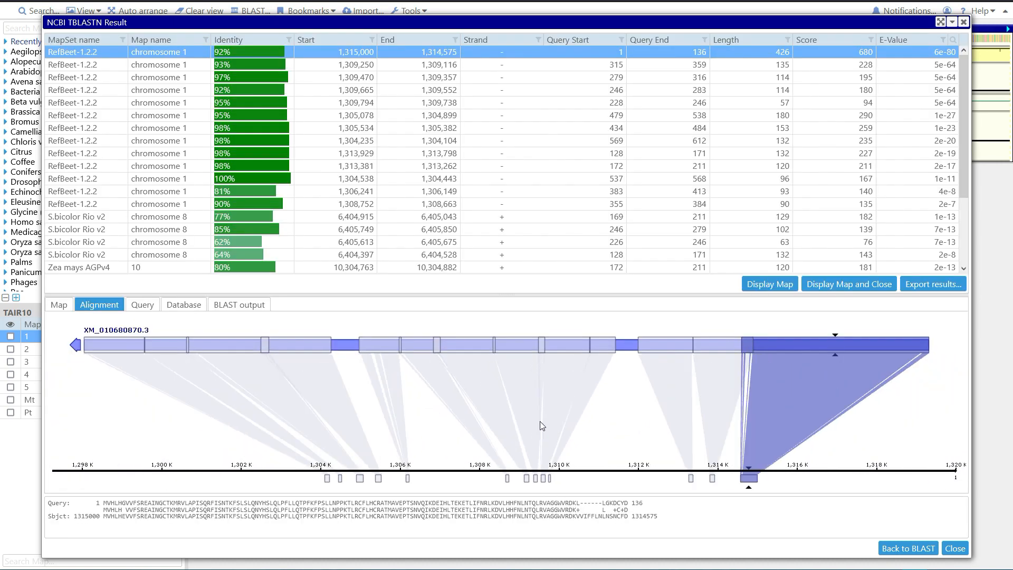
pyautogui.click(549, 479)
pyautogui.click(495, 478)
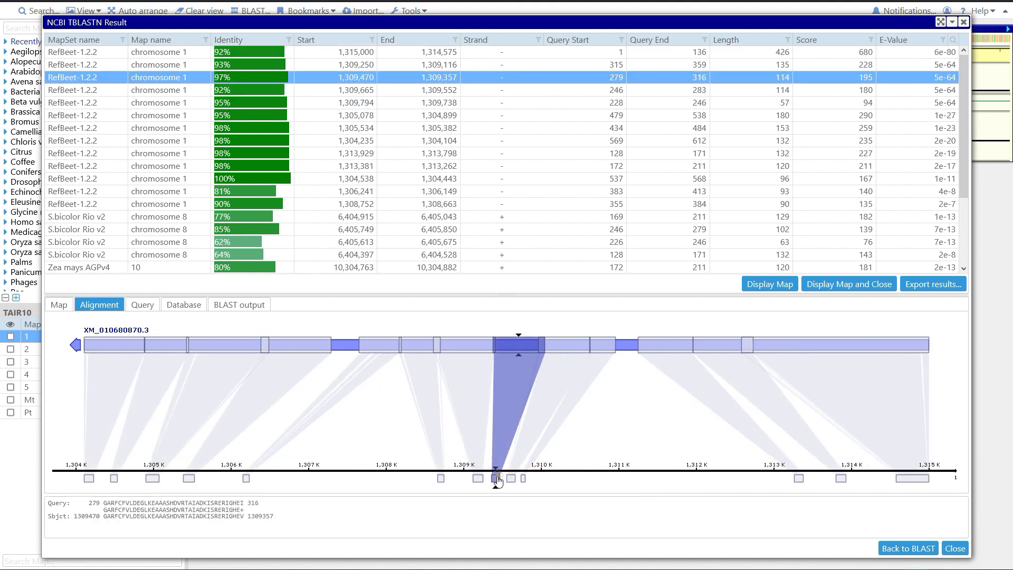
pyautogui.click(478, 478)
pyautogui.click(830, 284)
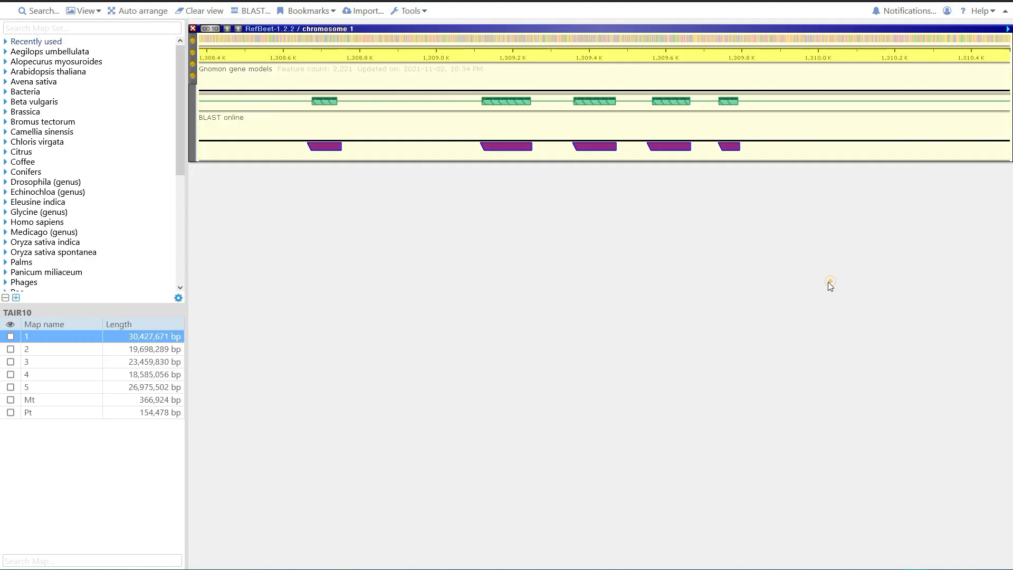
pyautogui.scroll(3, 600, 148)
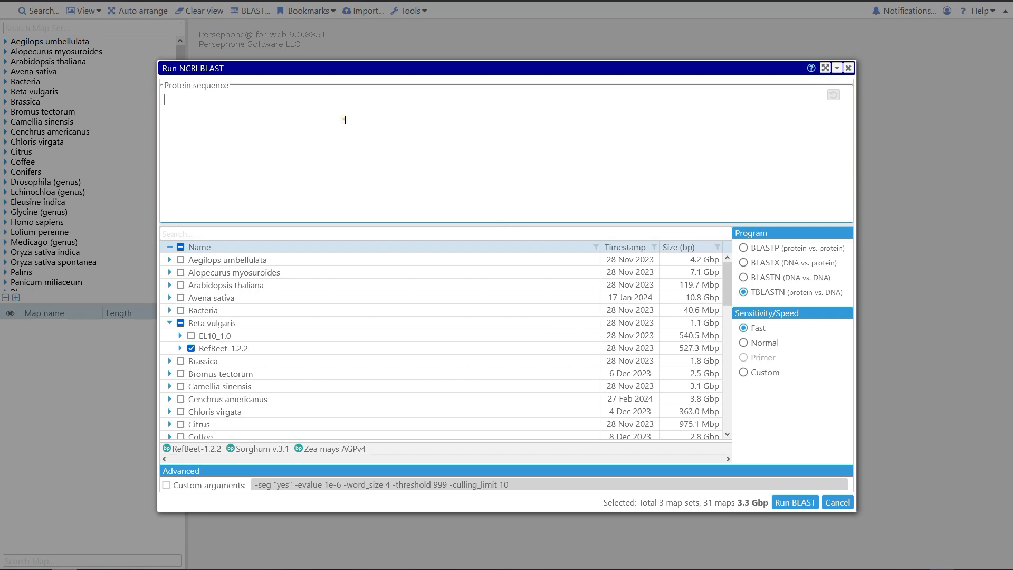
# - Enter two FASTA primer queries in a new BLAST search: fwd ttaatcagacgttgaatcaa and rev aaaatgtatccaagtcaaat
pyautogui.click(346, 119)
pyautogui.write('>fwd ttaatcagacgttgaatcaa >rev aaaatgtatccaagtcaaat')
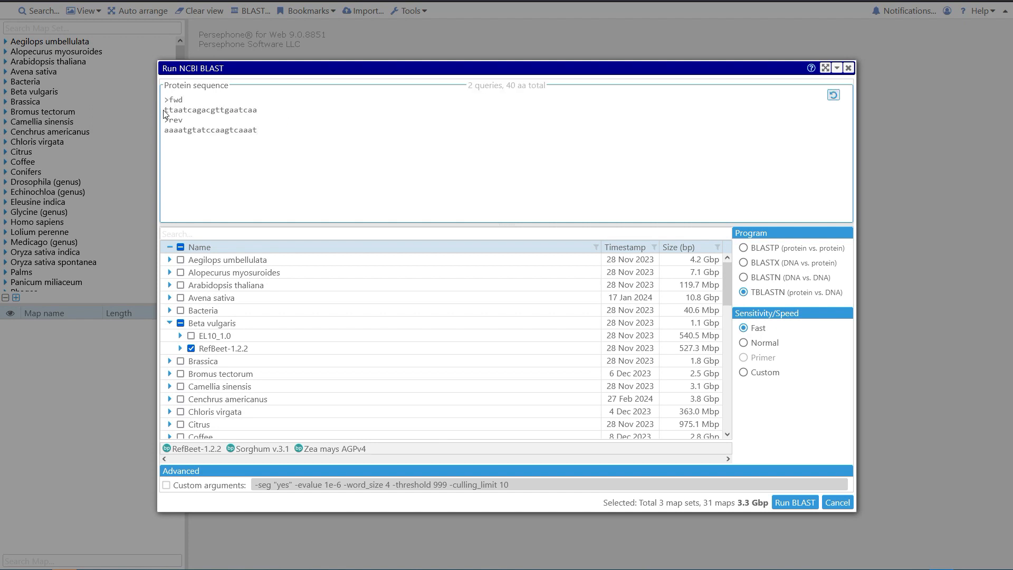
pyautogui.moveTo(165, 111); pyautogui.dragTo(163, 132)
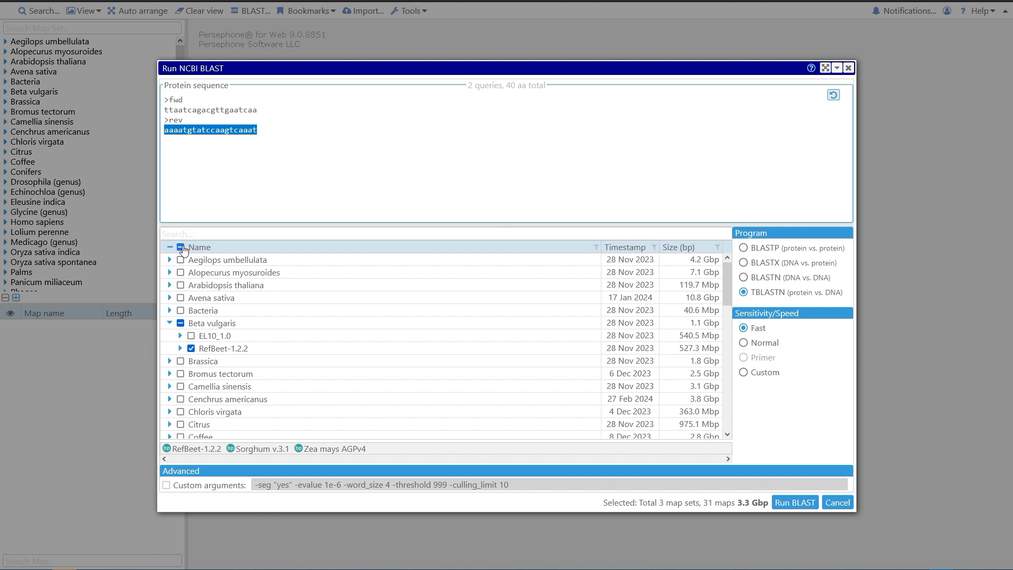
# - Clear the selected map sets, choose only Arabidopsis thaliana, switch the program to BLASTN and run the primer search
pyautogui.click(181, 247)
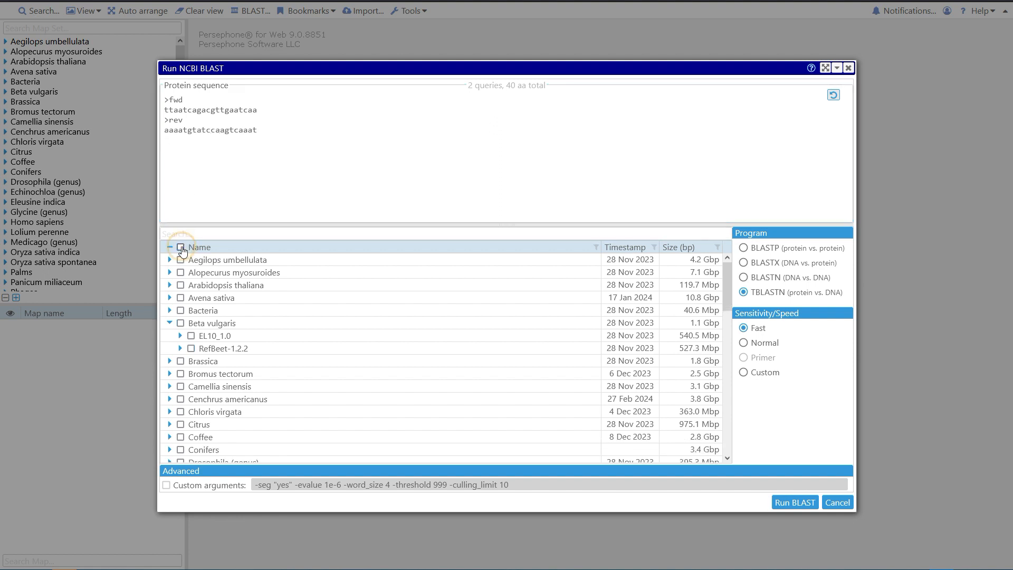
pyautogui.click(180, 285)
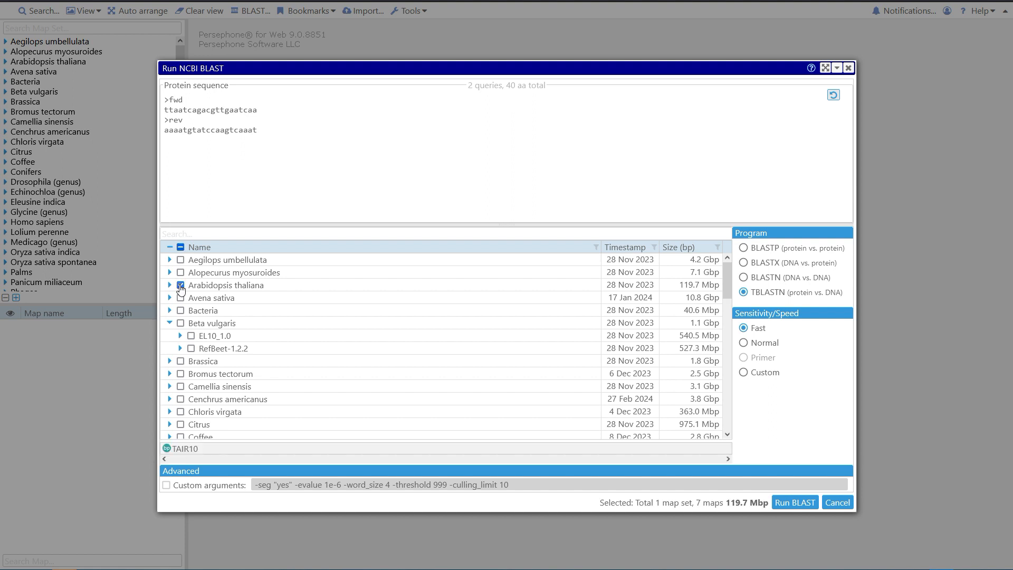
pyautogui.click(757, 278)
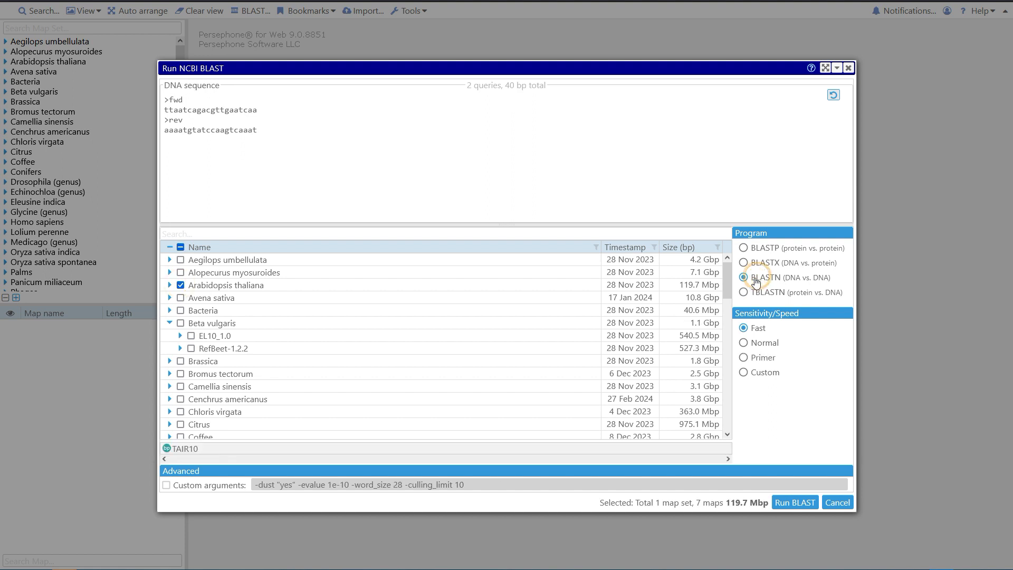
pyautogui.click(777, 502)
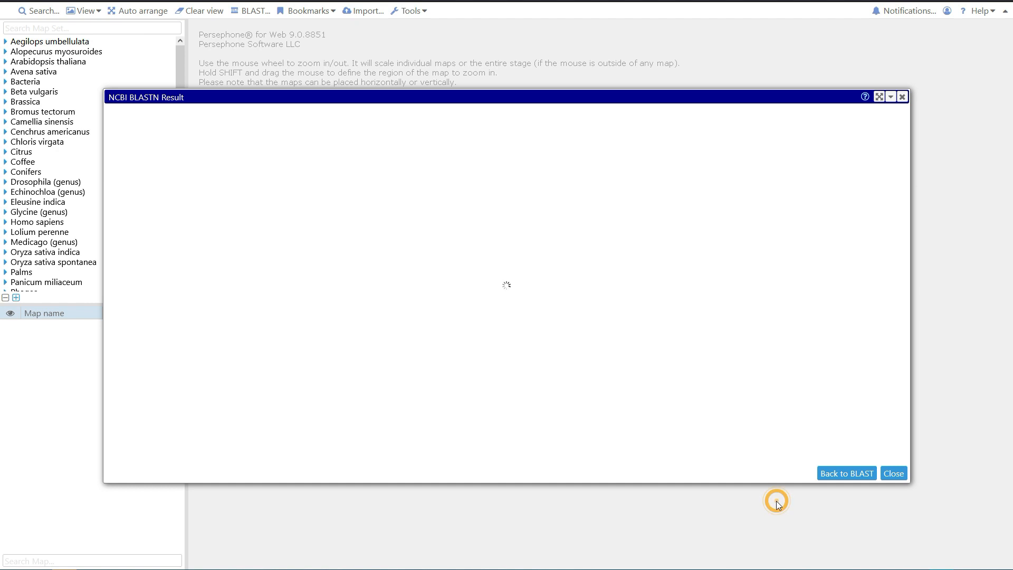
# - Return to the BLAST setup and set the sensitivity to Primer
pyautogui.click(841, 474)
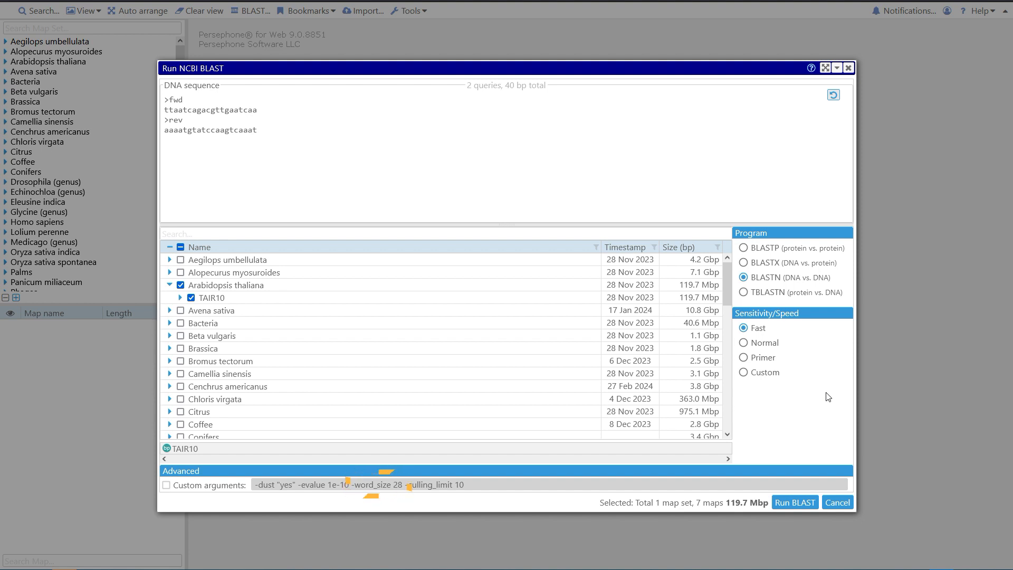
pyautogui.click(756, 362)
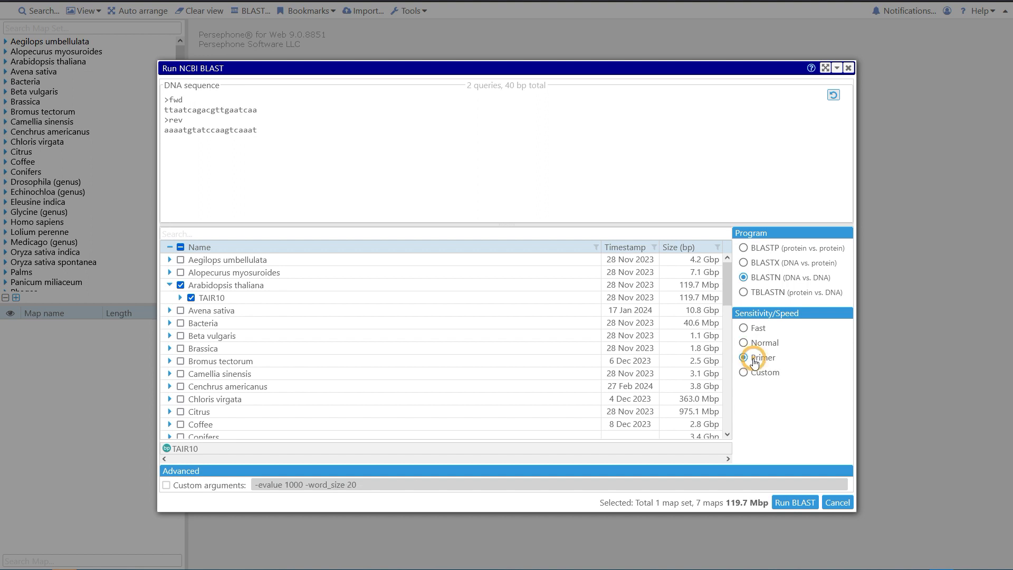
# - Run the BLAST search with Primer sensitivity, then hide and restore the fwd and rev query hits one at a time
pyautogui.click(788, 504)
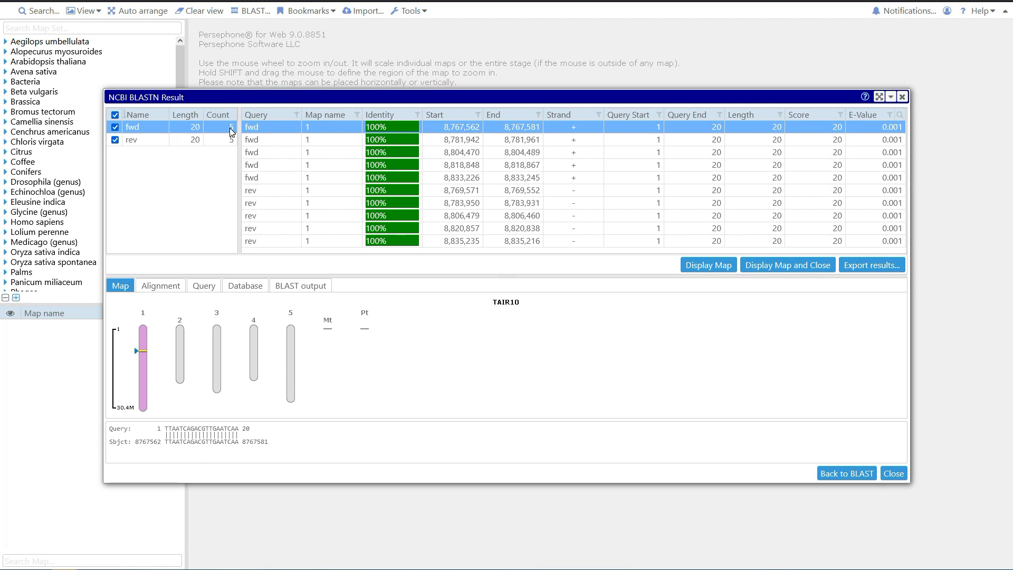
pyautogui.click(115, 128)
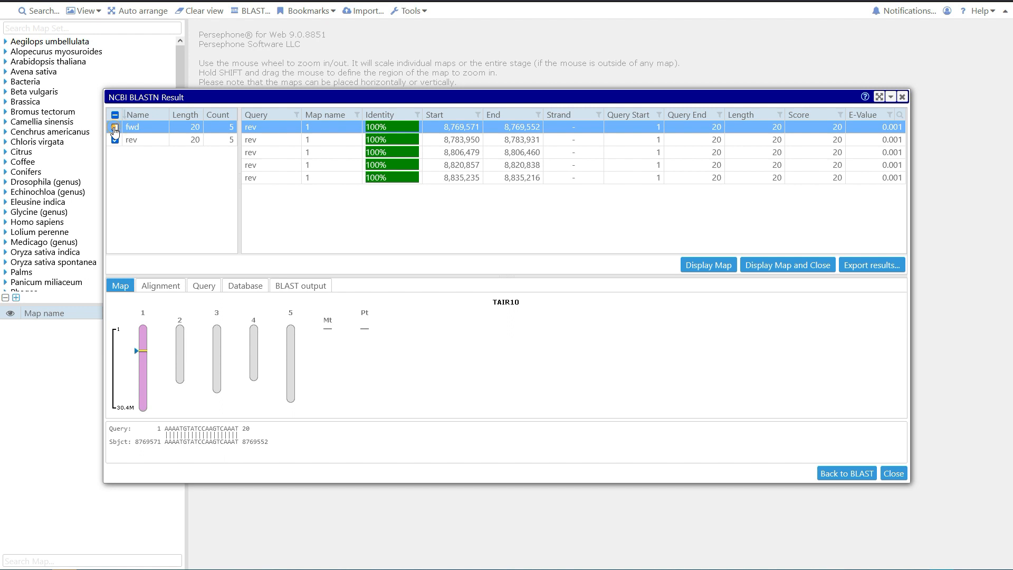
pyautogui.click(115, 128)
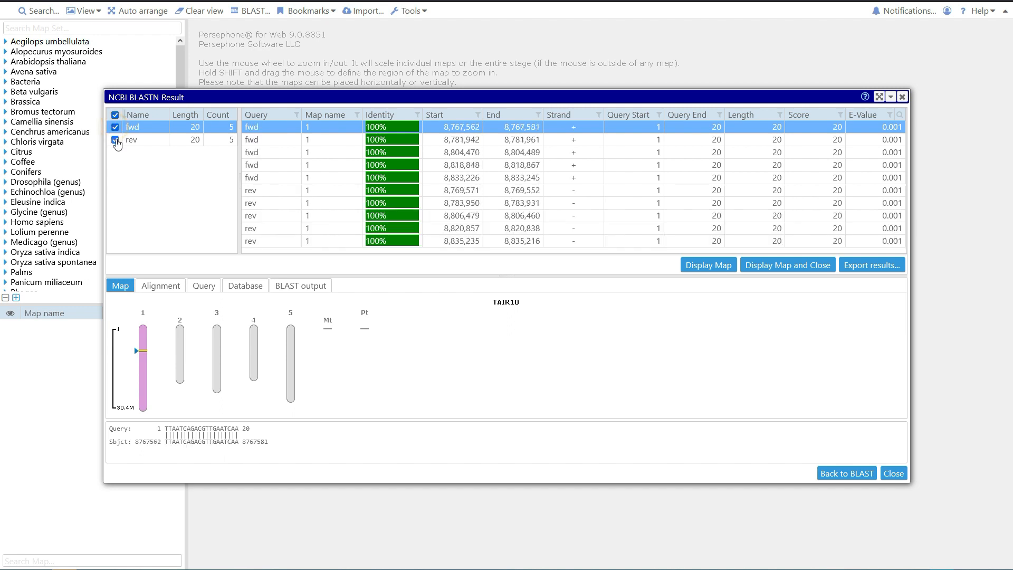
pyautogui.click(115, 140)
pyautogui.click(115, 141)
# - Examine the alignments of individual fwd and rev hits, then view the first fwd hit alongside the neighbouring primer hits on chromosome 1
pyautogui.click(159, 288)
pyautogui.click(301, 140)
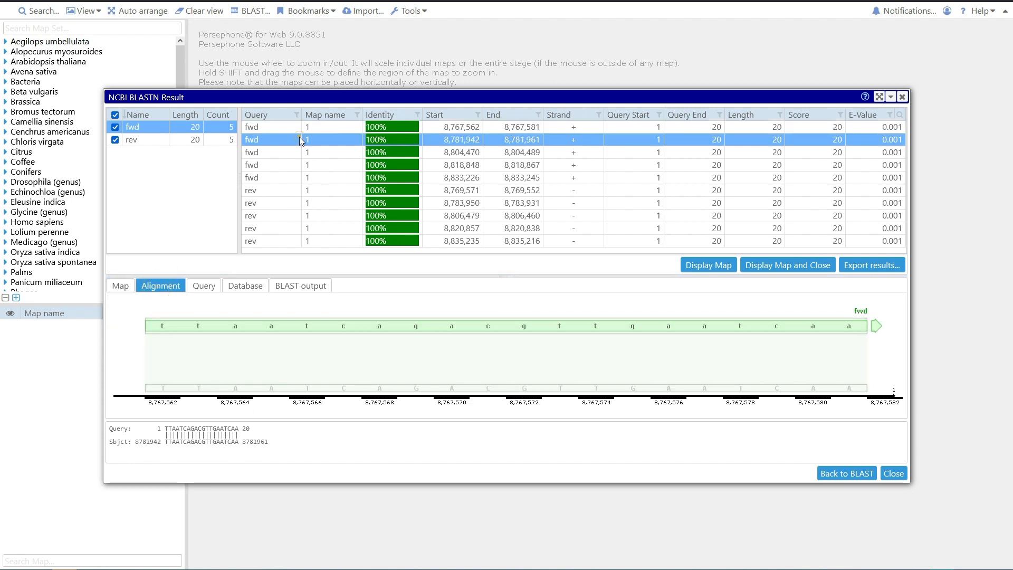
pyautogui.click(305, 202)
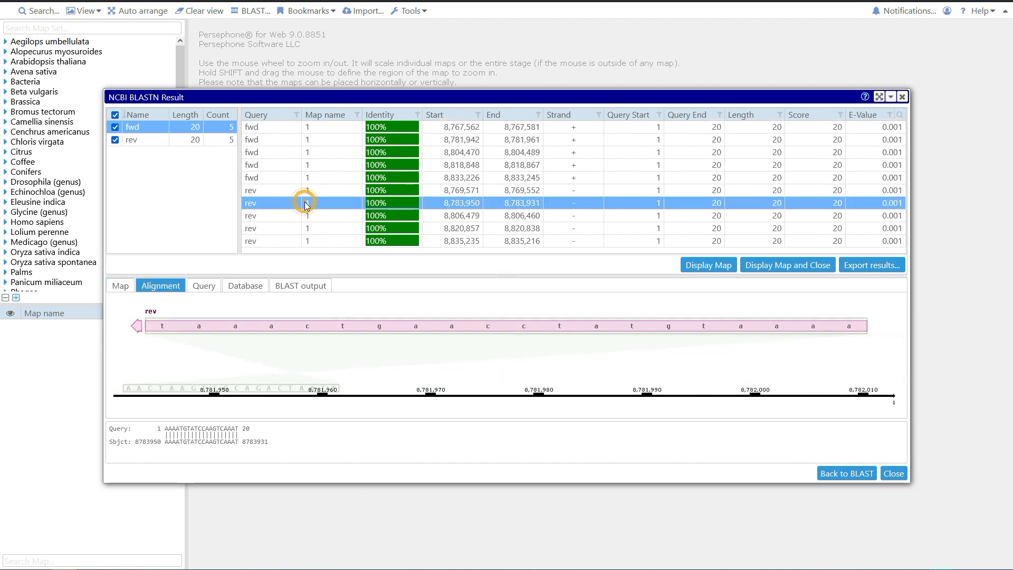
pyautogui.click(278, 126)
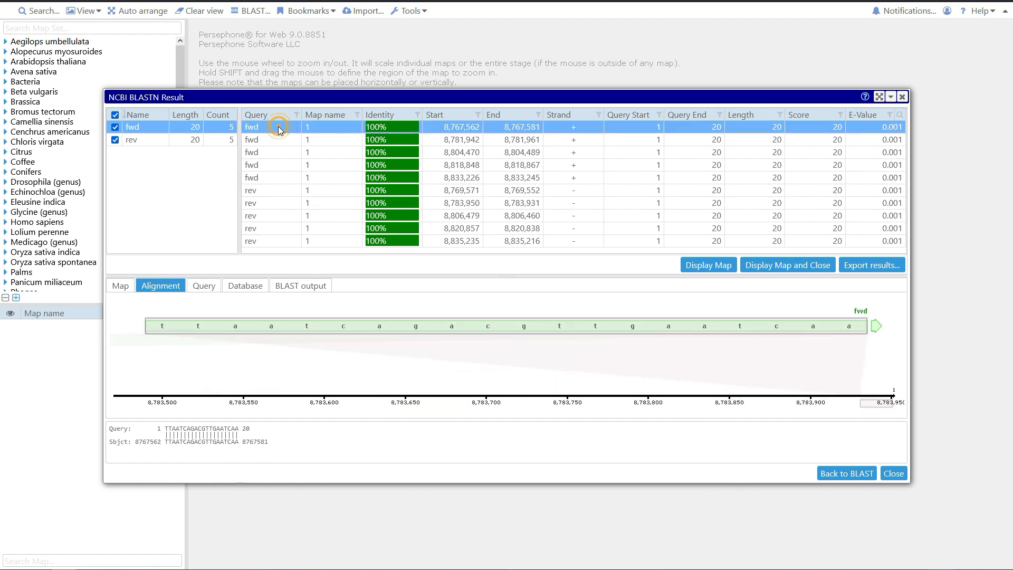
pyautogui.scroll(-5, 445, 355)
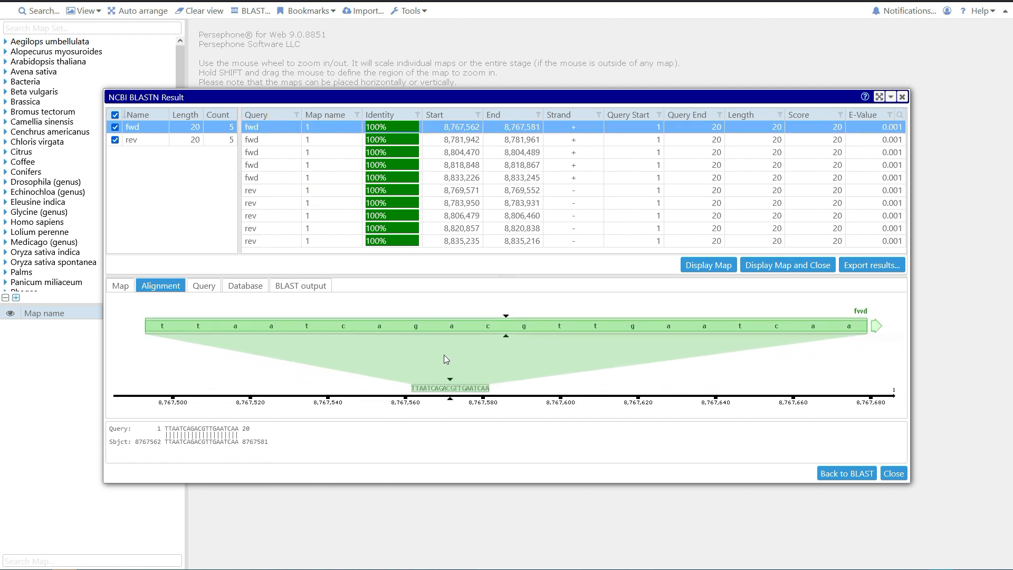
pyautogui.scroll(-3, 444, 359)
pyautogui.moveTo(439, 355); pyautogui.dragTo(260, 365)
pyautogui.scroll(-6, 344, 358)
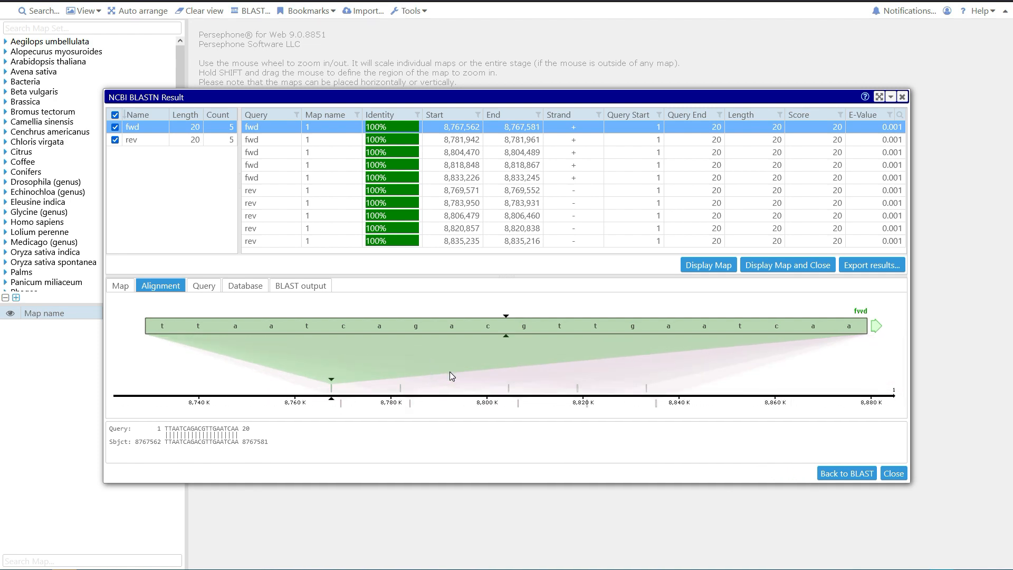
# - Display the first fwd hit on the TAIR10 chromosome 1 map and show the surrounding primer hits in the BLAST online track
pyautogui.click(723, 266)
pyautogui.moveTo(575, 100); pyautogui.dragTo(646, 181)
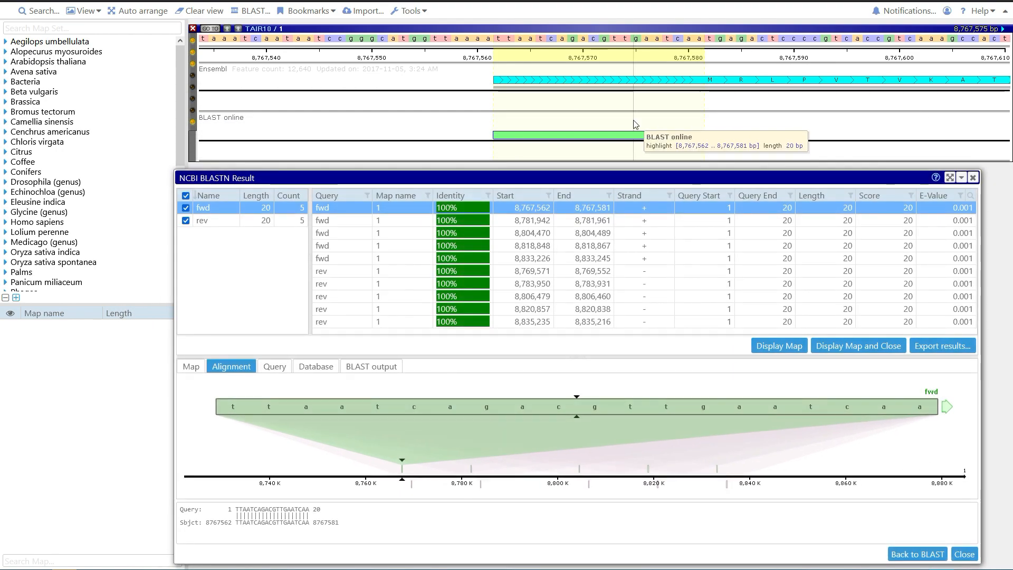
pyautogui.scroll(-8, 635, 124)
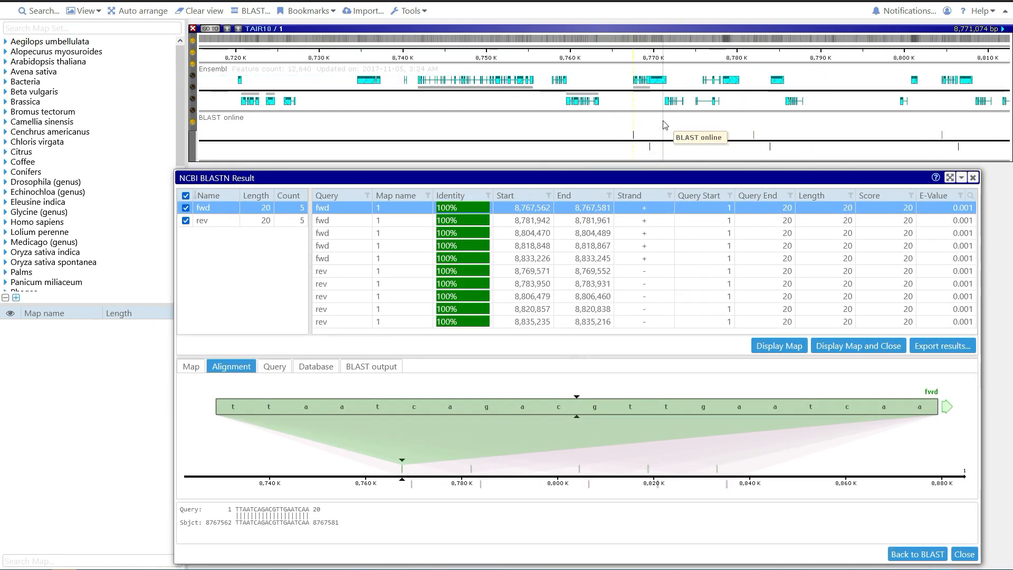
pyautogui.scroll(-4, 664, 124)
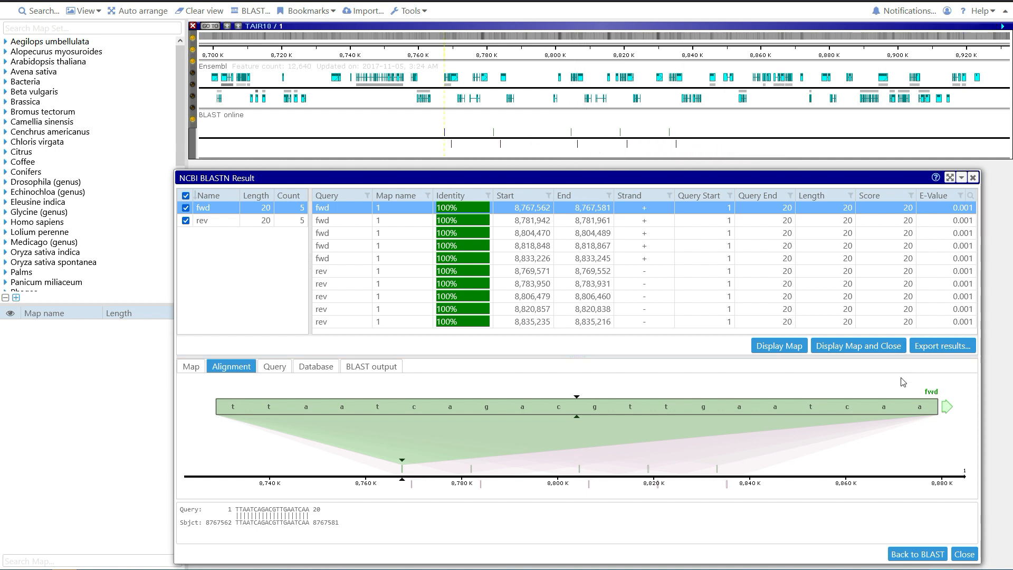
# - Return to the BLAST setup, append c to the end of the fwd primer sequence and rerun the search
pyautogui.click(902, 556)
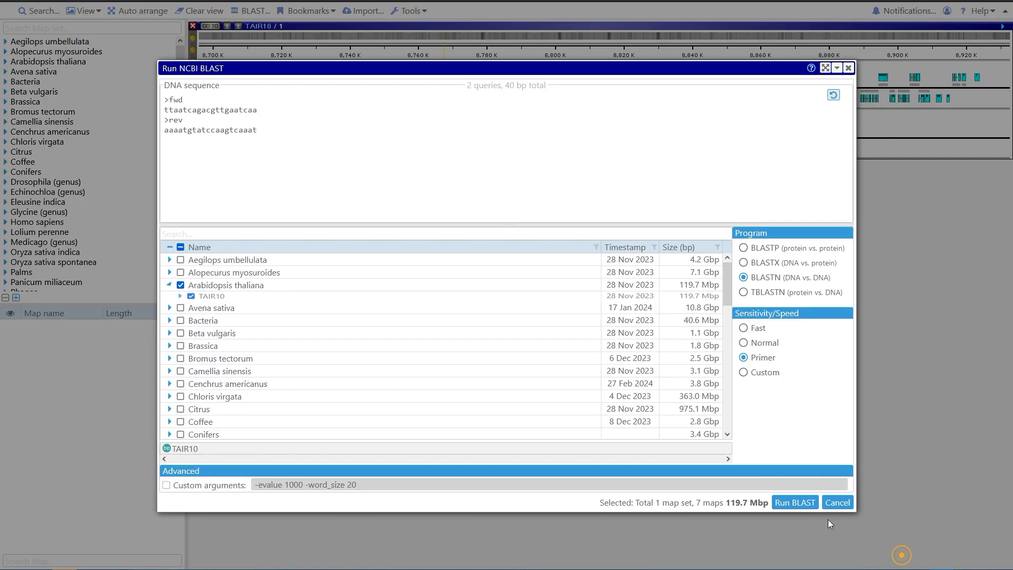
pyautogui.click(300, 115)
pyautogui.click(304, 111)
pyautogui.write('c')
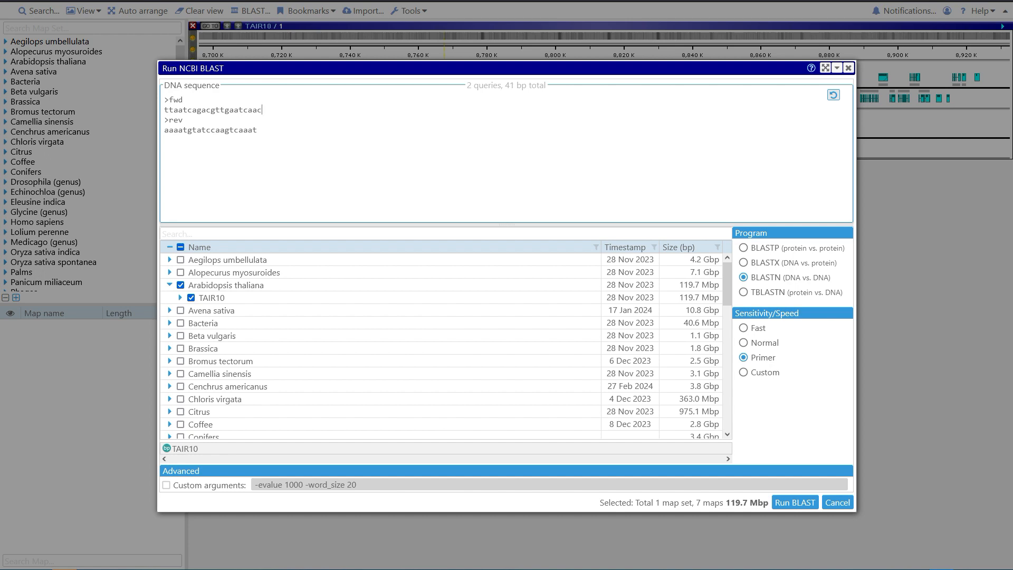
pyautogui.click(804, 499)
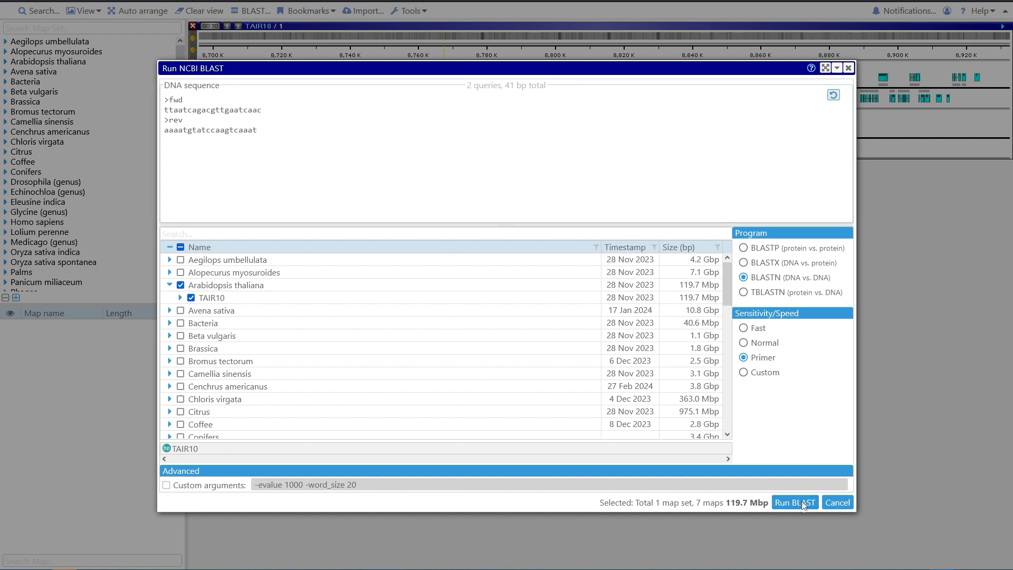